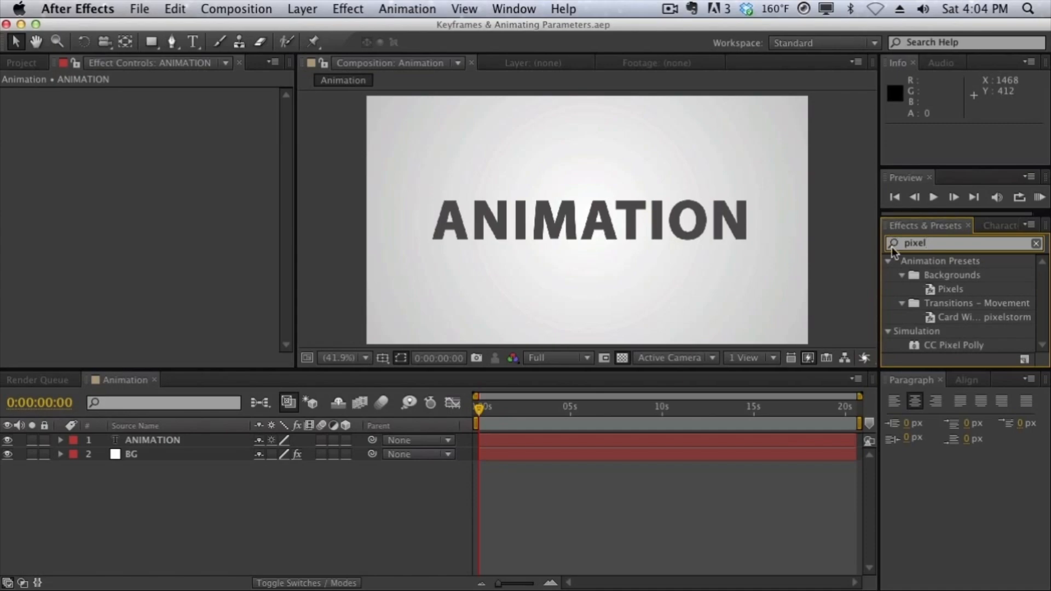
Apply the Card Wipe pixelstorm preset to the ANIMATION text and scrub to 0:00:02:11 to preview it.
{"action": "left_click", "coordinate": [937, 319]}
{"action": "left_click_drag", "start_coordinate": [937, 320], "coordinate": [668, 234]}
{"action": "left_click_drag", "start_coordinate": [479, 408], "coordinate": [524, 408]}
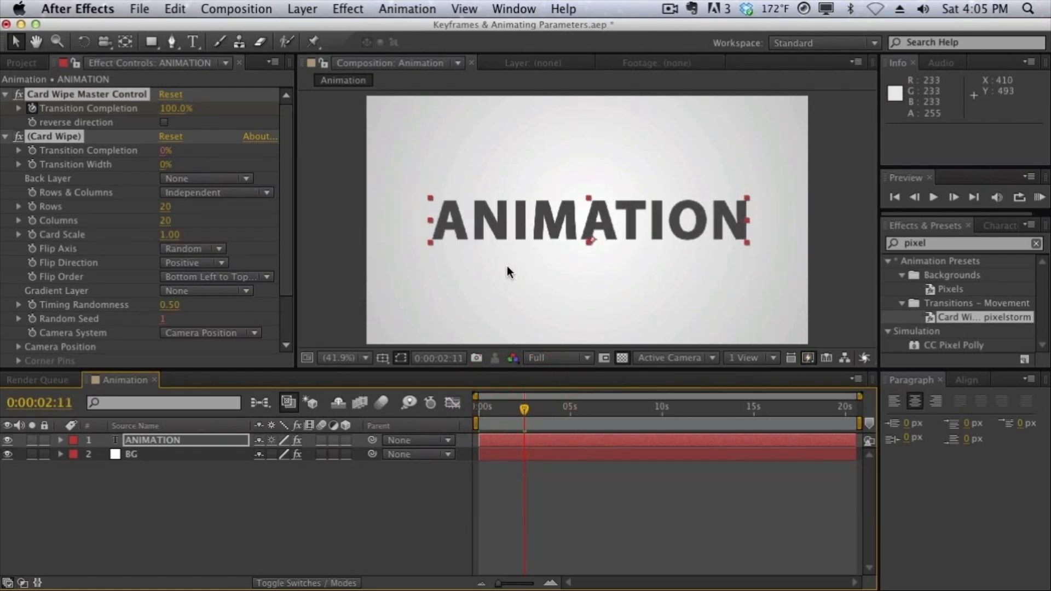
Reveal the ANIMATION layer's keyframed properties and collapse the Card Wipe group, leaving the Card Wipe Master Control's Transition Completion keyframes in view.
{"action": "left_click", "coordinate": [202, 440]}
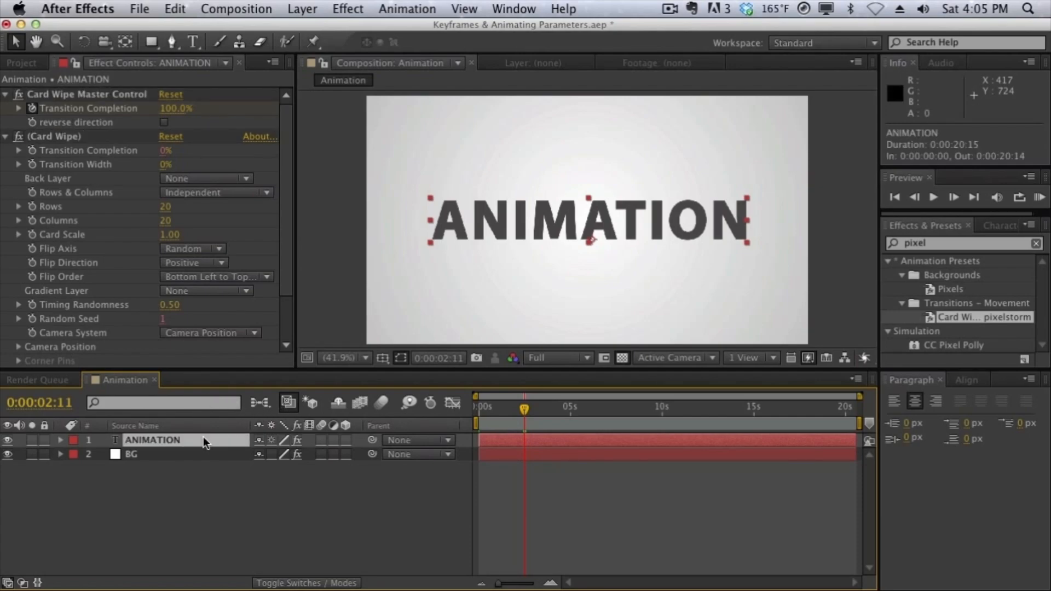
{"action": "key", "text": "u"}
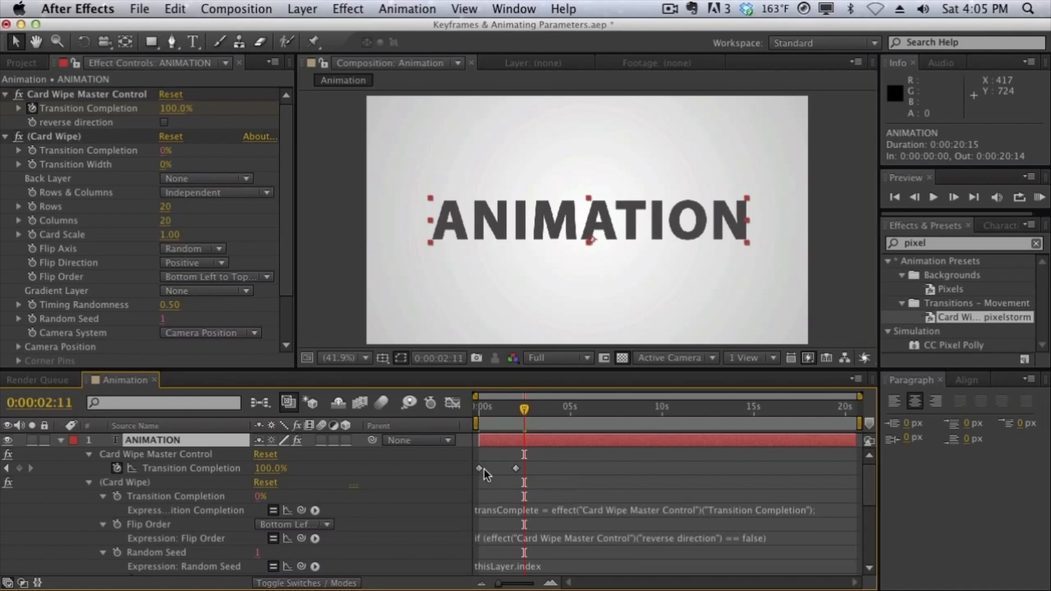
{"action": "left_click_drag", "start_coordinate": [485, 407], "coordinate": [464, 408]}
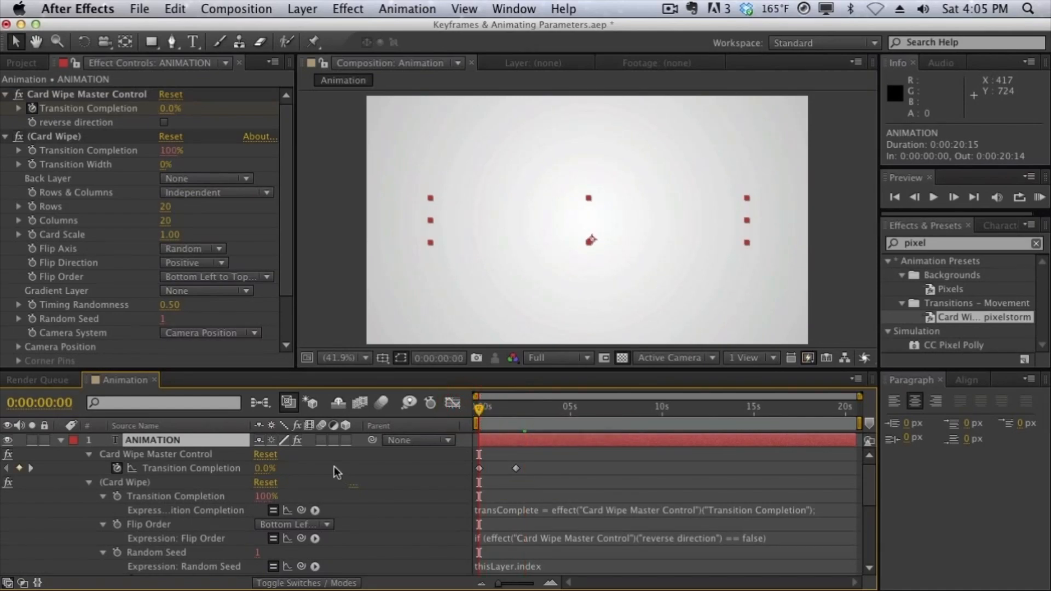
{"action": "left_click", "coordinate": [88, 483]}
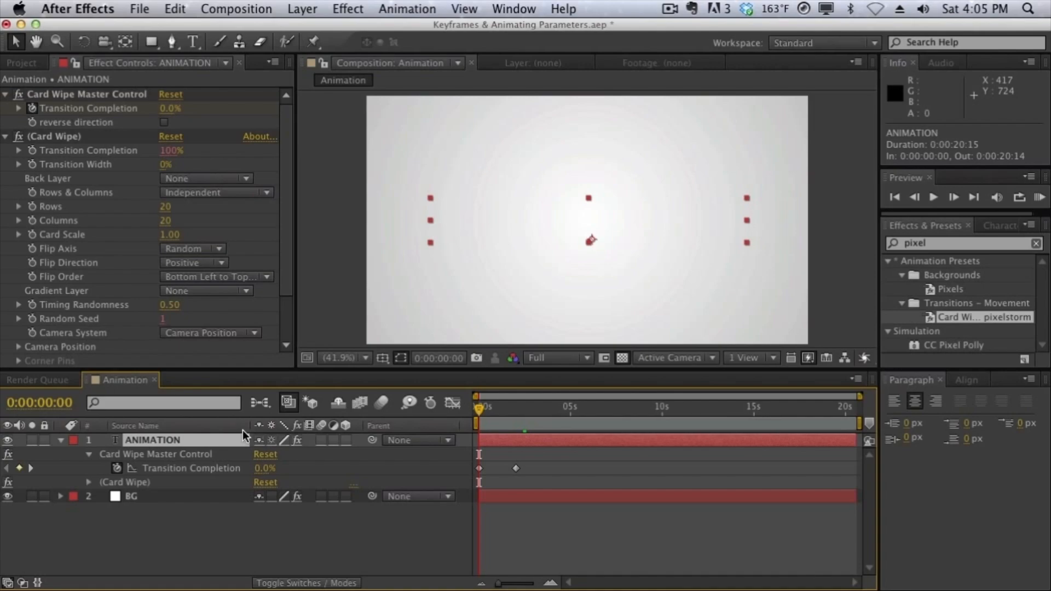
{"action": "left_click", "coordinate": [230, 468]}
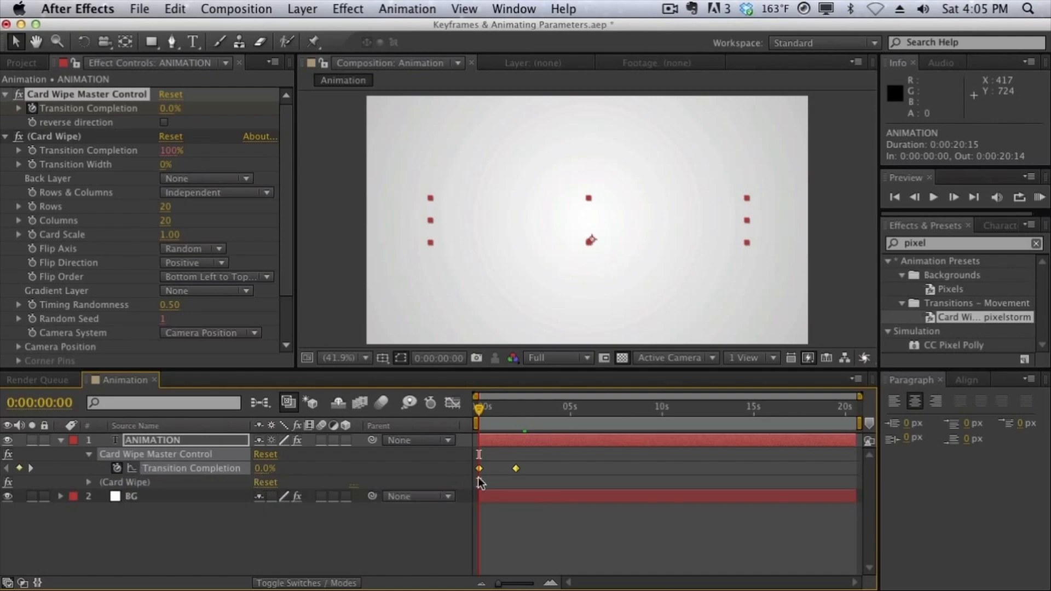
{"action": "left_click", "coordinate": [506, 480]}
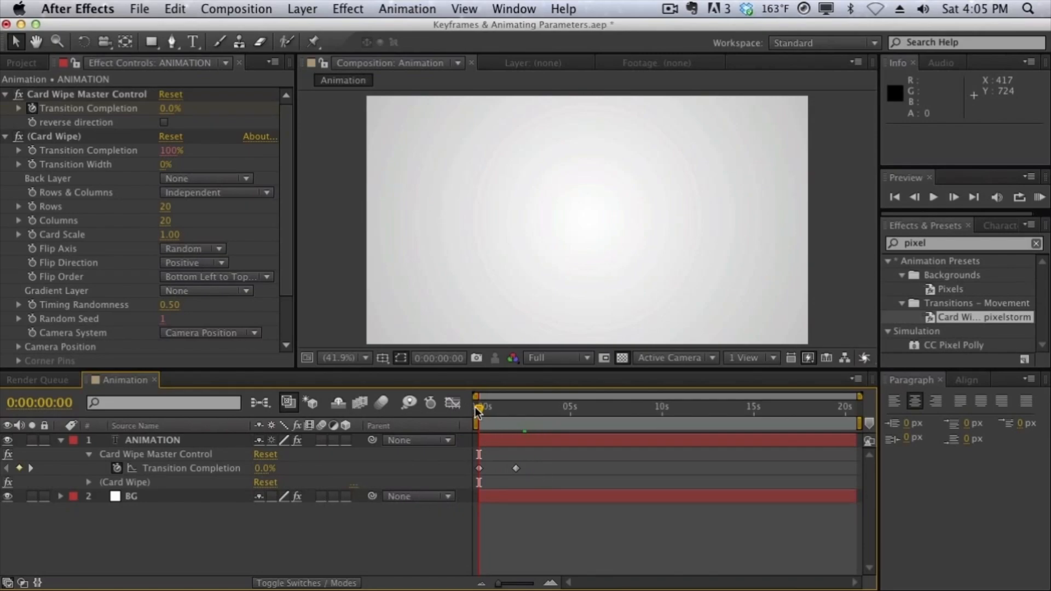
Scrub between the two Transition Completion keyframes to examine how the text assembles, returning to the start of the timeline.
{"action": "left_click_drag", "start_coordinate": [479, 406], "coordinate": [516, 407]}
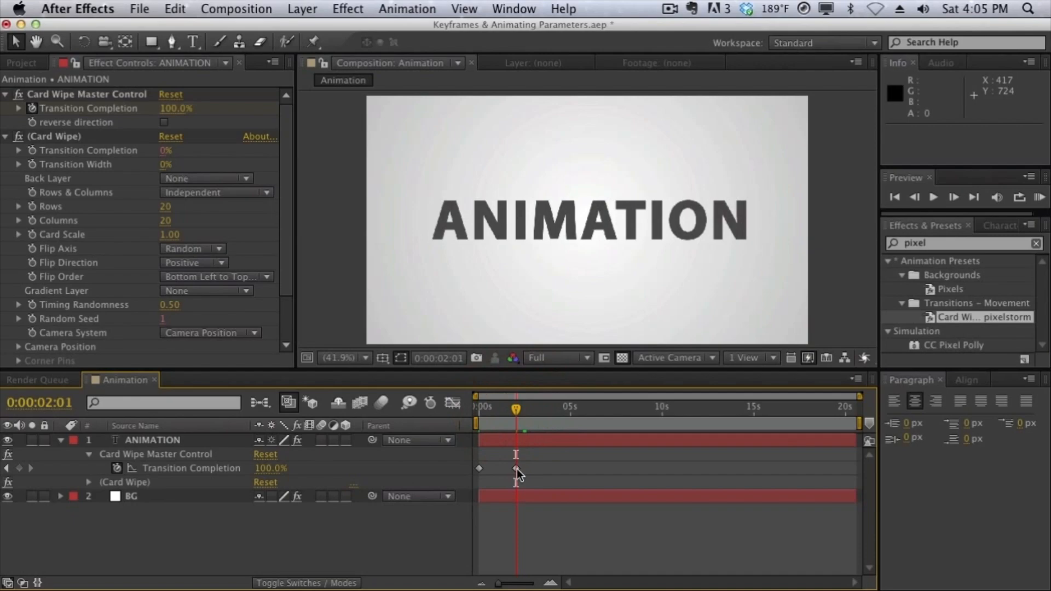
{"action": "mouse_move", "coordinate": [516, 471]}
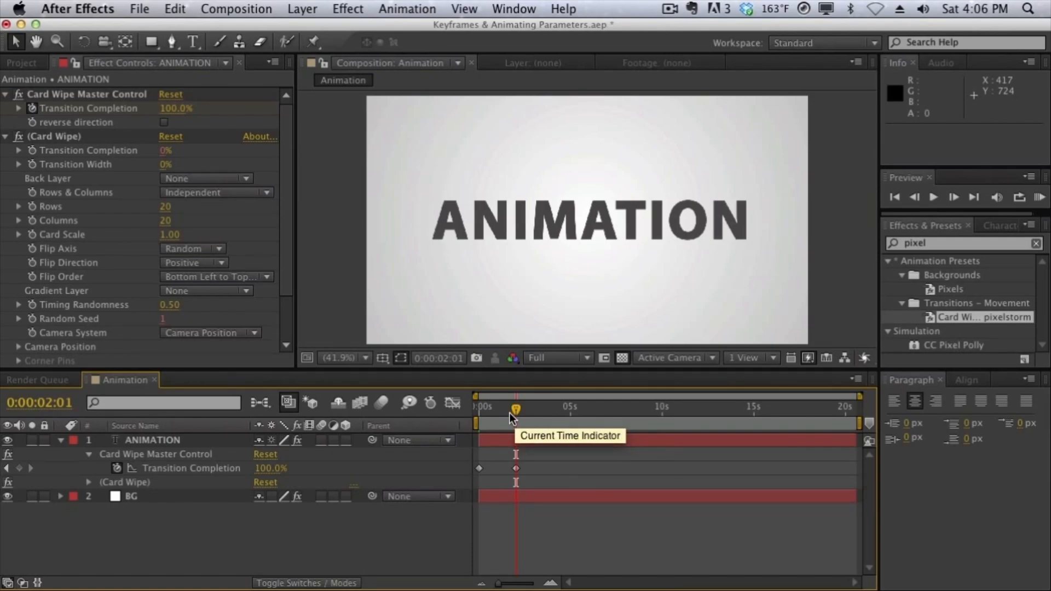
{"action": "mouse_move", "coordinate": [510, 413]}
{"action": "left_mouse_down"}
{"action": "mouse_move", "coordinate": [475, 412]}
{"action": "mouse_move", "coordinate": [515, 408]}
{"action": "left_mouse_up"}
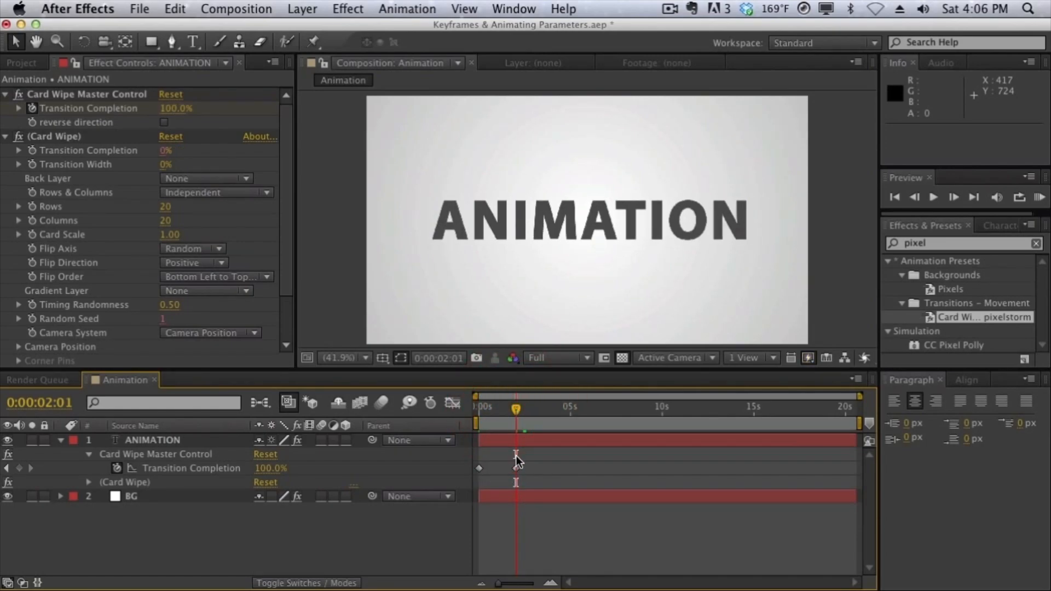
{"action": "mouse_move", "coordinate": [514, 413]}
{"action": "left_mouse_down"}
{"action": "mouse_move", "coordinate": [474, 412]}
{"action": "mouse_move", "coordinate": [509, 412]}
{"action": "left_mouse_up"}
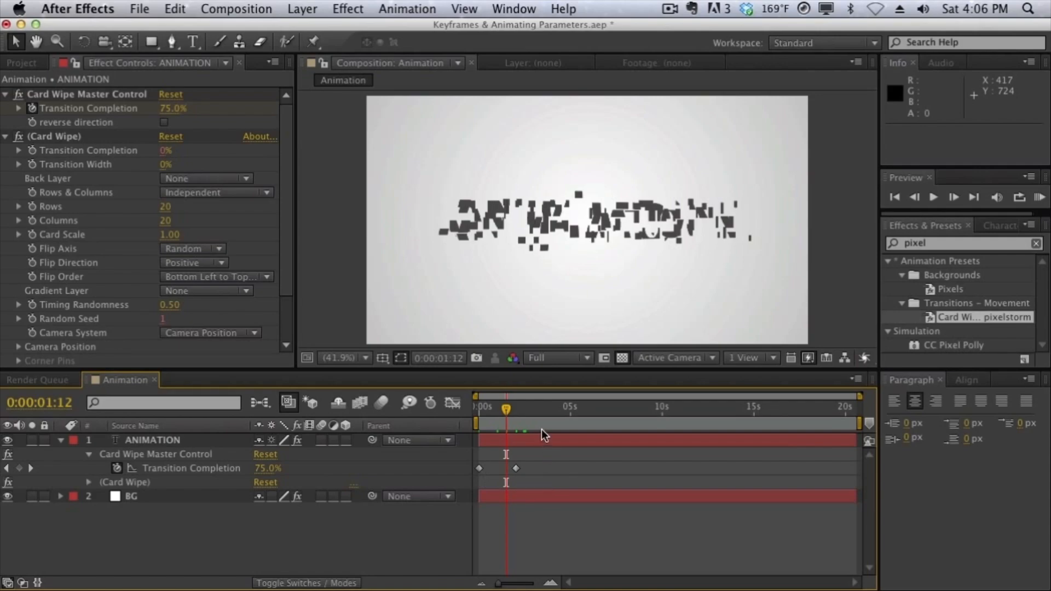
{"action": "left_click_drag", "start_coordinate": [506, 415], "coordinate": [494, 415]}
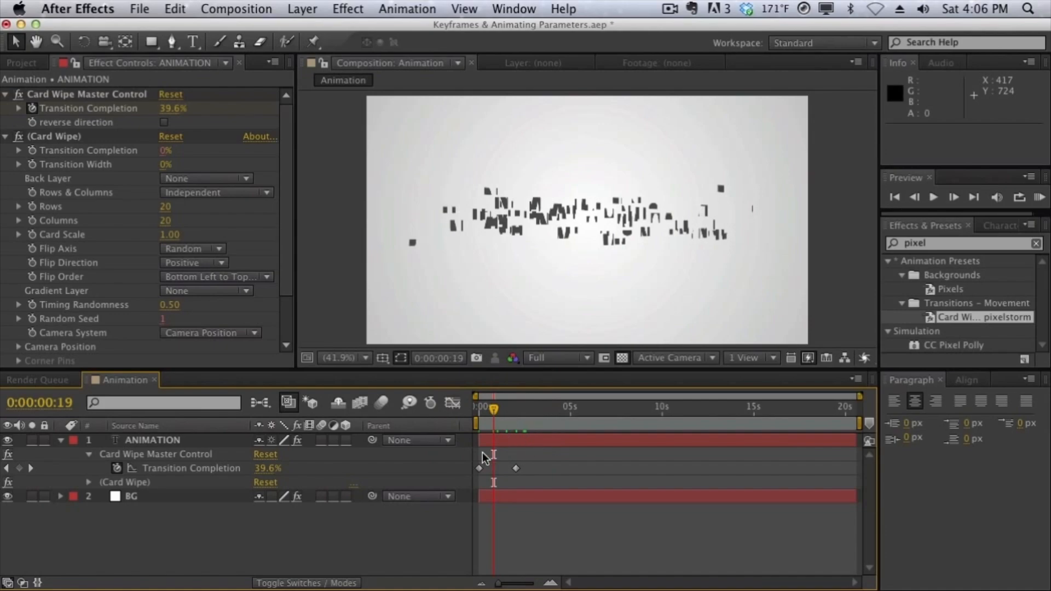
{"action": "left_click_drag", "start_coordinate": [486, 405], "coordinate": [478, 406]}
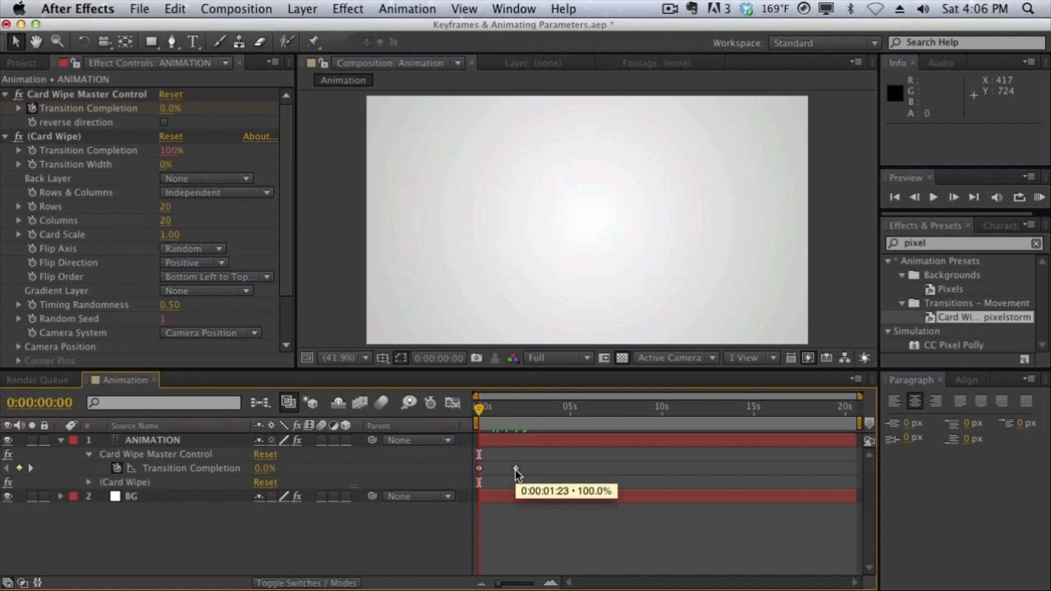
Move the ending Transition Completion keyframe out to 0:00:10:07, previewing the slower transition along the timeline.
{"action": "left_click_drag", "start_coordinate": [515, 470], "coordinate": [665, 481]}
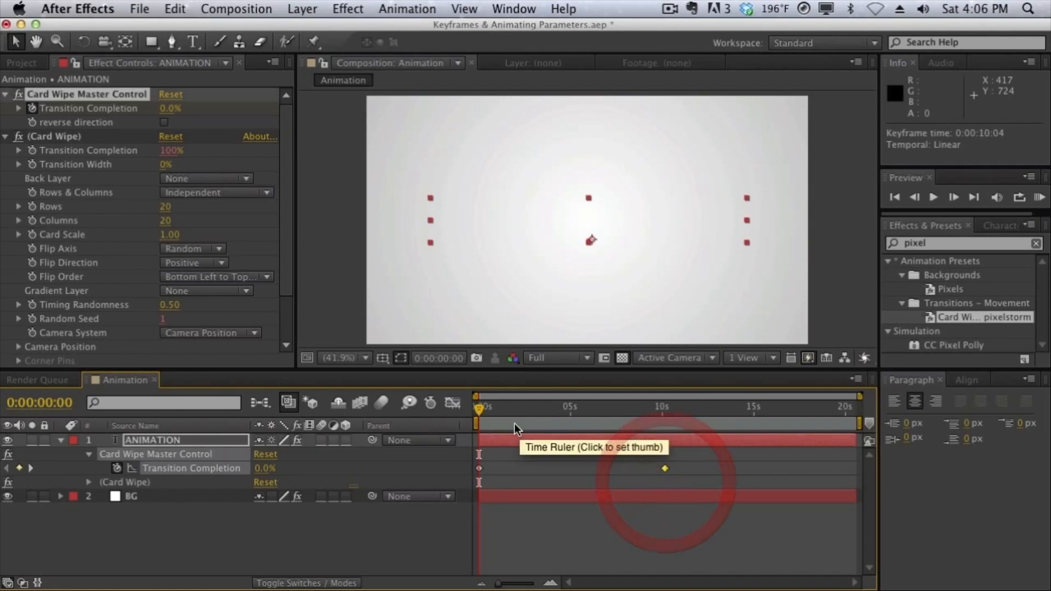
{"action": "left_click_drag", "start_coordinate": [478, 409], "coordinate": [647, 424]}
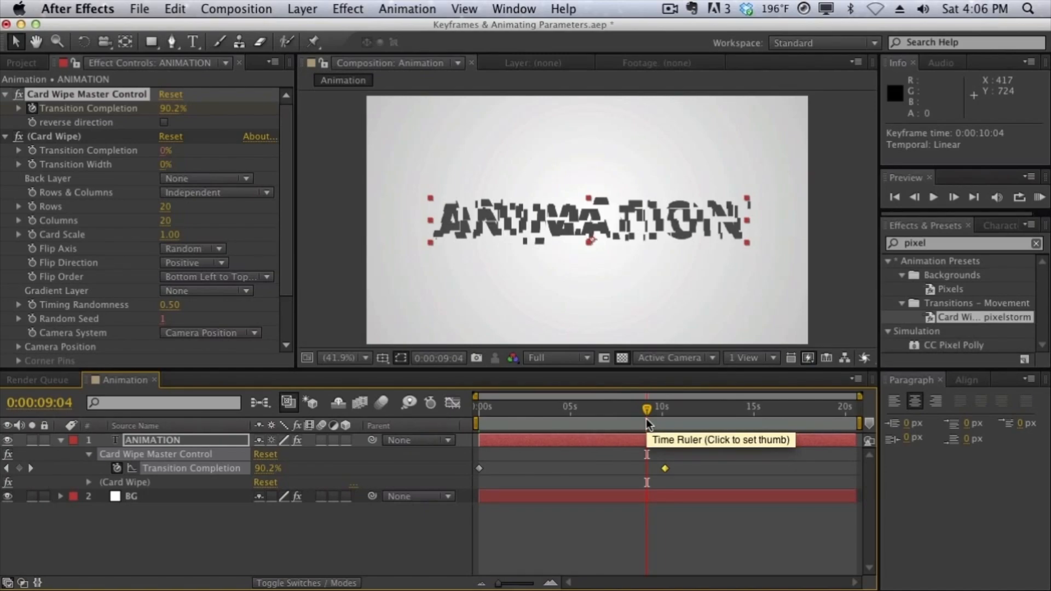
{"action": "mouse_move", "coordinate": [647, 424]}
{"action": "left_mouse_down"}
{"action": "mouse_move", "coordinate": [480, 421]}
{"action": "mouse_move", "coordinate": [667, 421]}
{"action": "left_mouse_up"}
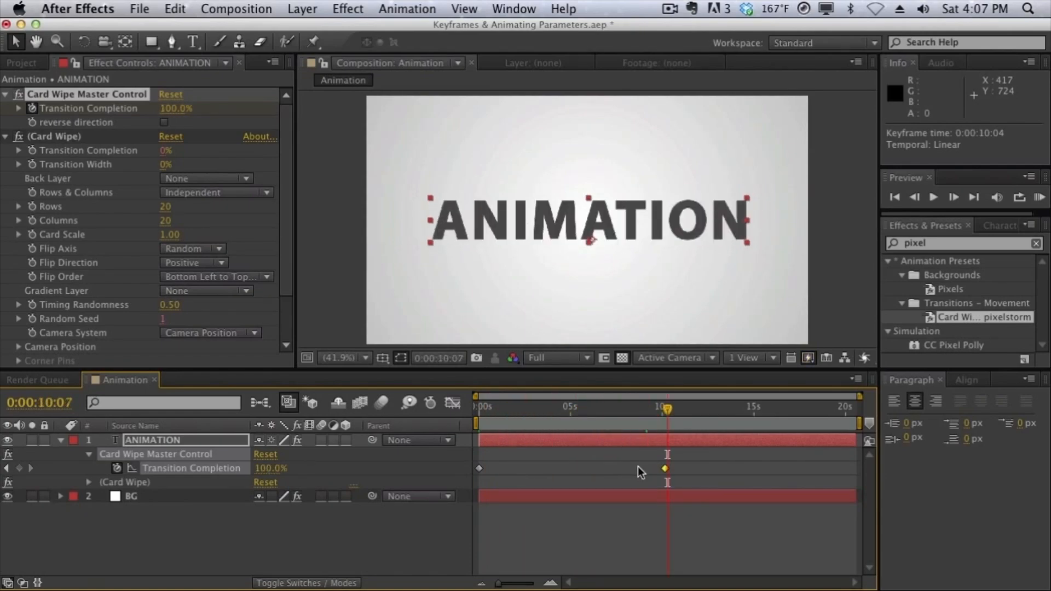
{"action": "mouse_move", "coordinate": [665, 470]}
{"action": "left_mouse_down"}
{"action": "mouse_move", "coordinate": [573, 468]}
{"action": "mouse_move", "coordinate": [668, 472]}
{"action": "left_mouse_up"}
Delete both Transition Completion keyframes, check the text along the timeline and return to 0:00:00:00.
{"action": "left_click_drag", "start_coordinate": [687, 463], "coordinate": [476, 485]}
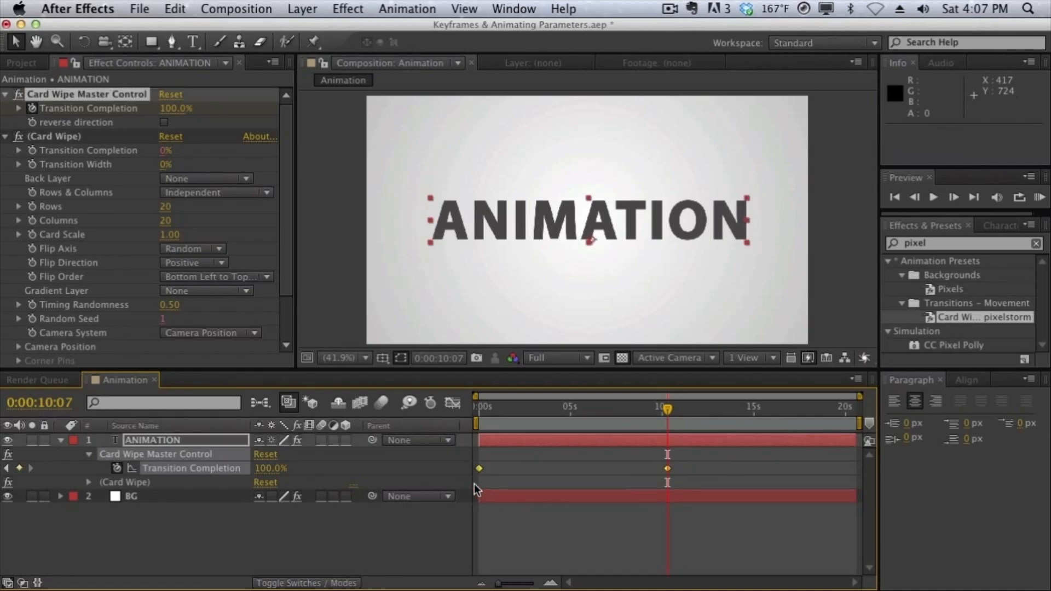
{"action": "key", "text": "Delete"}
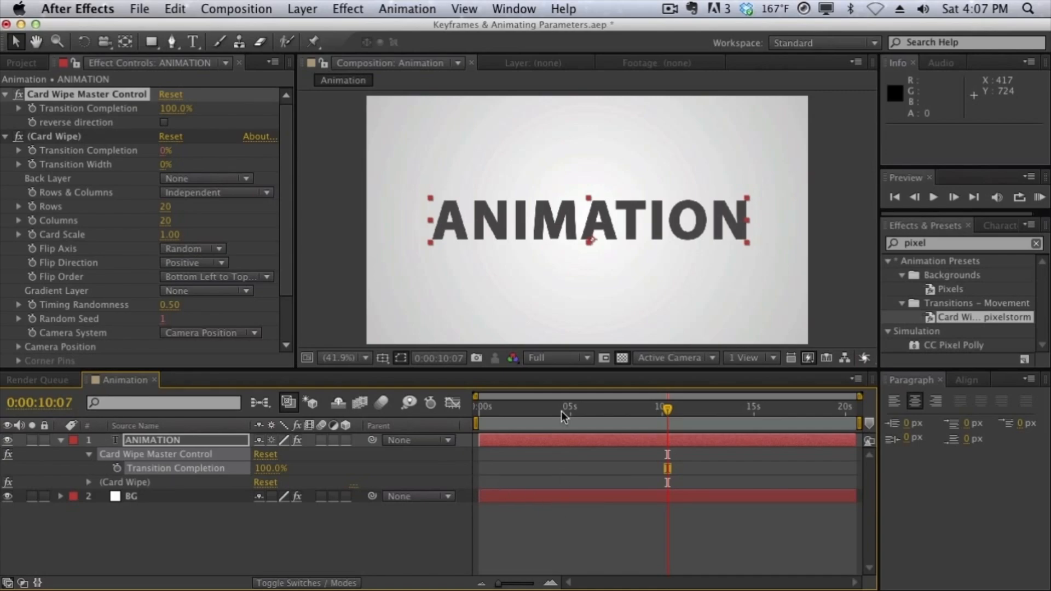
{"action": "left_click_drag", "start_coordinate": [561, 412], "coordinate": [631, 411]}
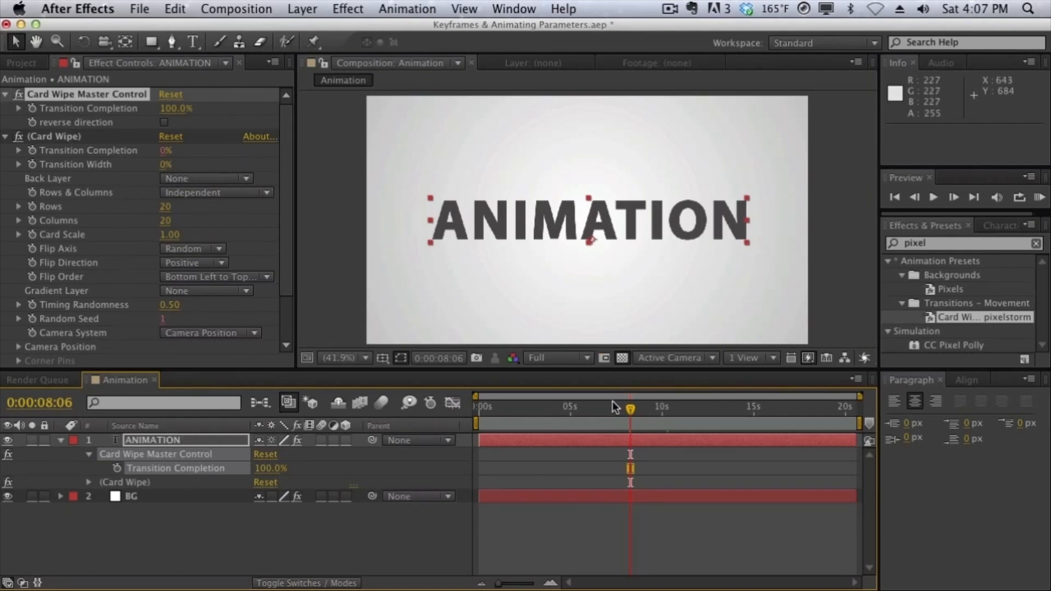
{"action": "left_click_drag", "start_coordinate": [608, 408], "coordinate": [469, 422]}
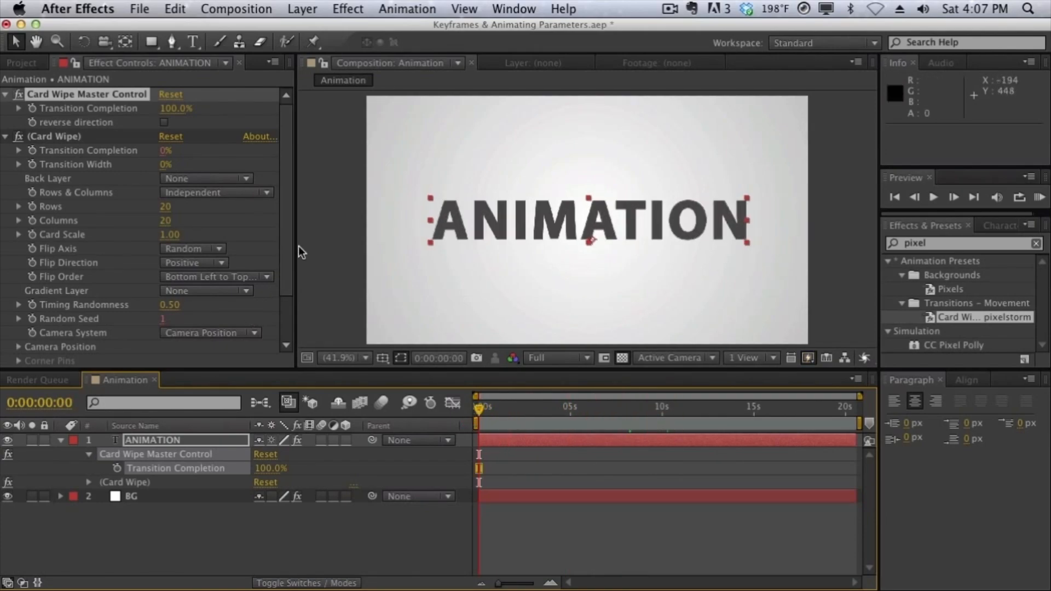
Collapse the Card Wipe effect settings and enable keyframing of the Card Wipe Master Control's Transition Completion at the start of the timeline.
{"action": "left_click", "coordinate": [5, 137]}
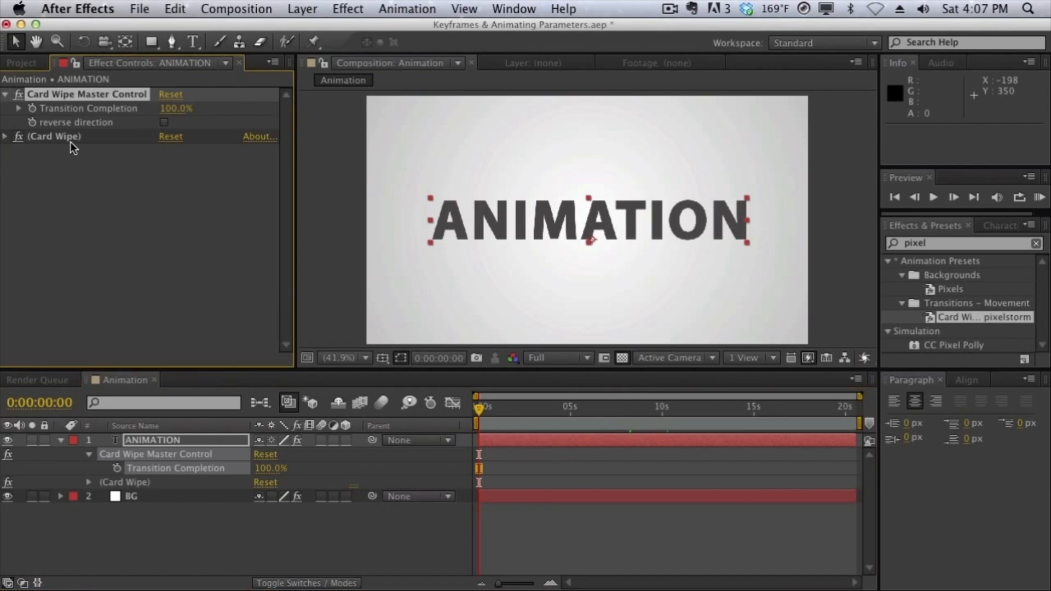
{"action": "left_click", "coordinate": [107, 160]}
{"action": "left_click", "coordinate": [96, 98]}
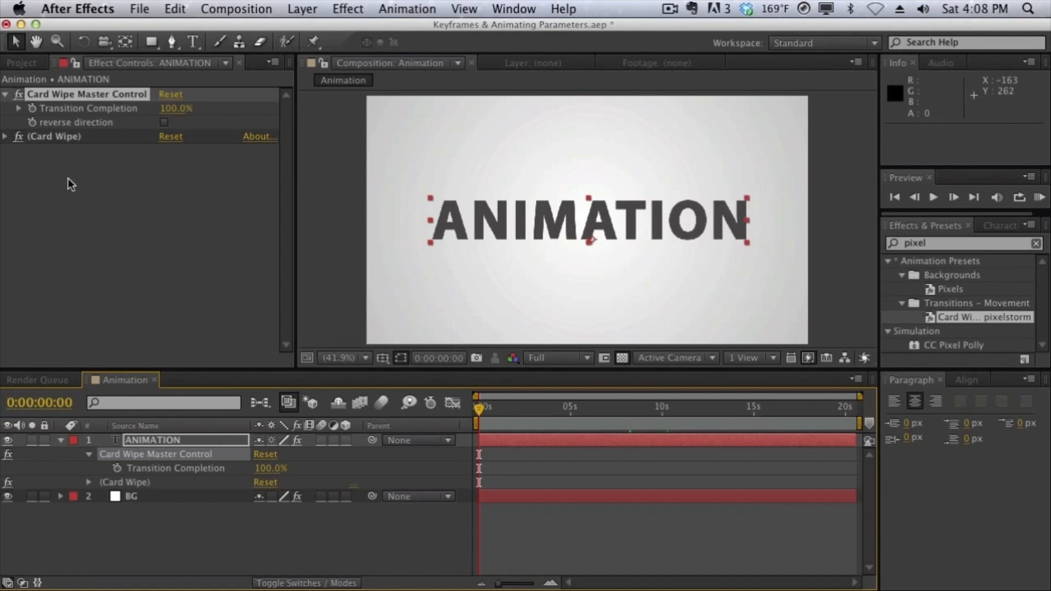
{"action": "left_click", "coordinate": [33, 109]}
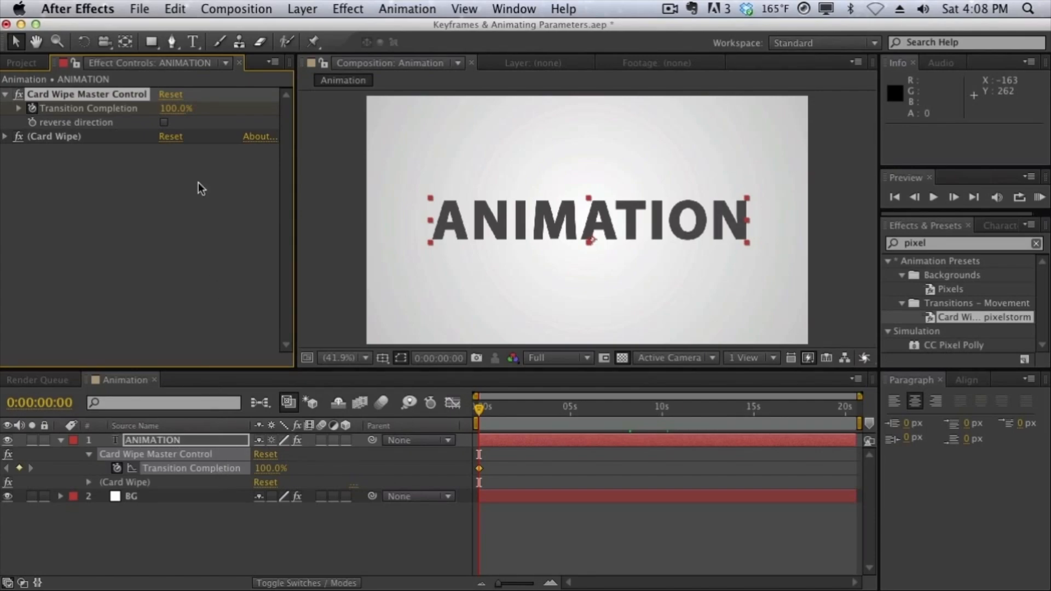
{"action": "left_click", "coordinate": [125, 204]}
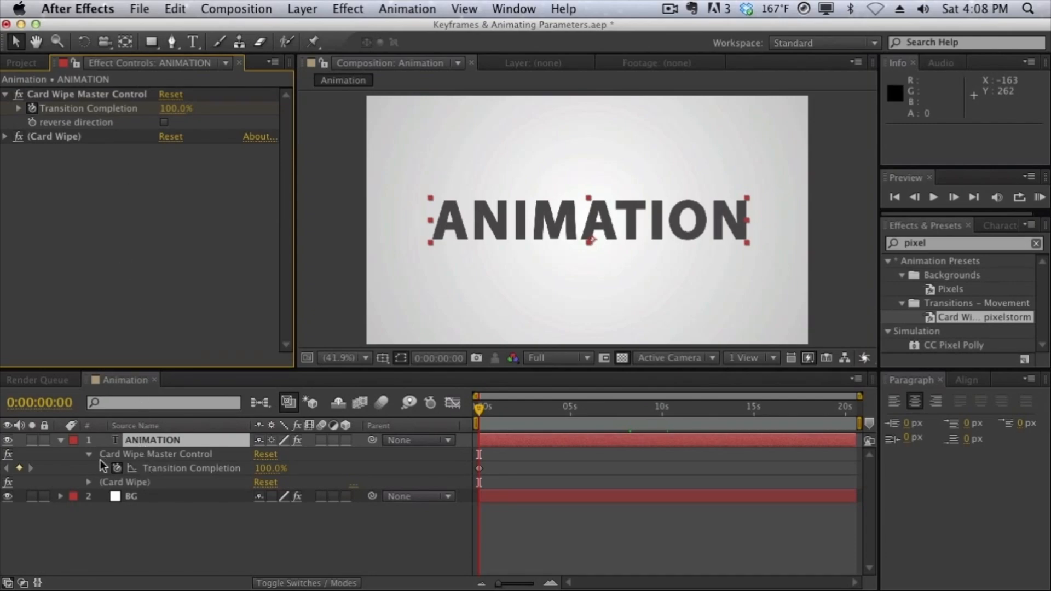
Collapse the ANIMATION layer, reveal its keyframed properties again, and hide the Card Wipe group's expressions.
{"action": "left_click", "coordinate": [61, 441]}
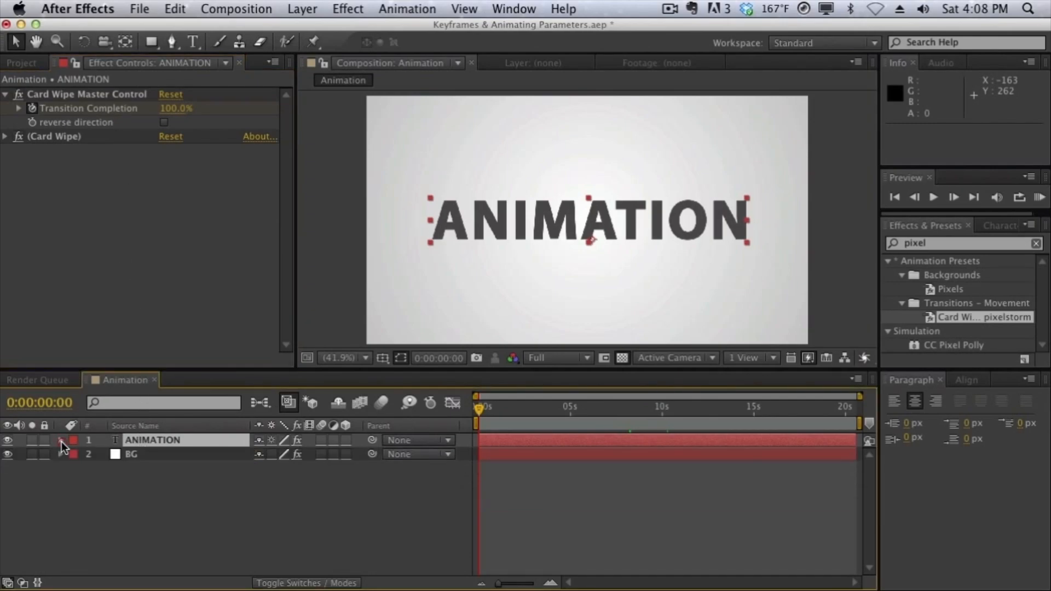
{"action": "left_click", "coordinate": [172, 445]}
{"action": "key", "text": "u"}
{"action": "key", "text": "u"}
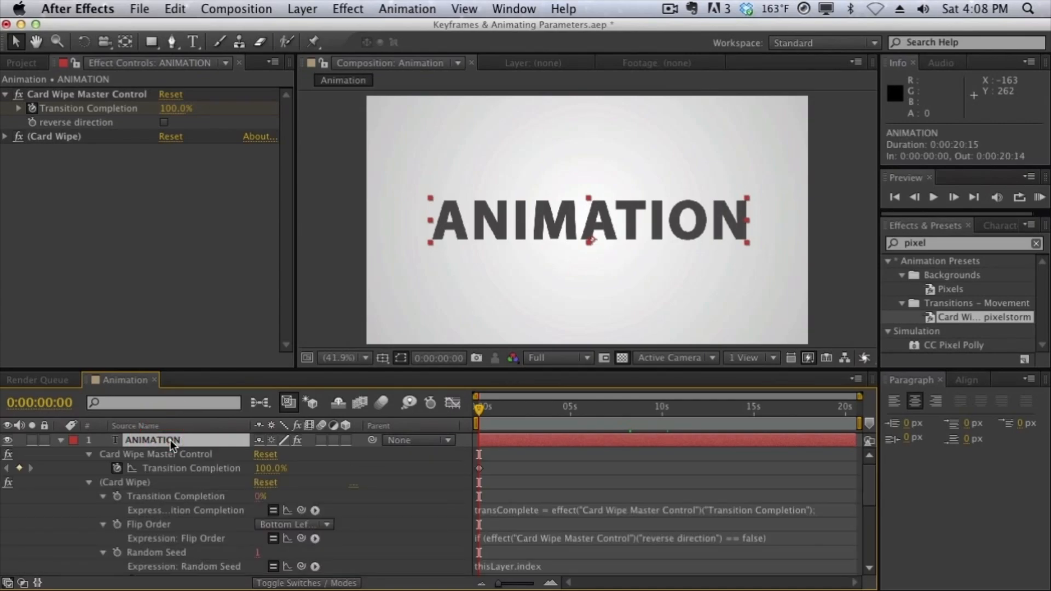
{"action": "left_click", "coordinate": [88, 482]}
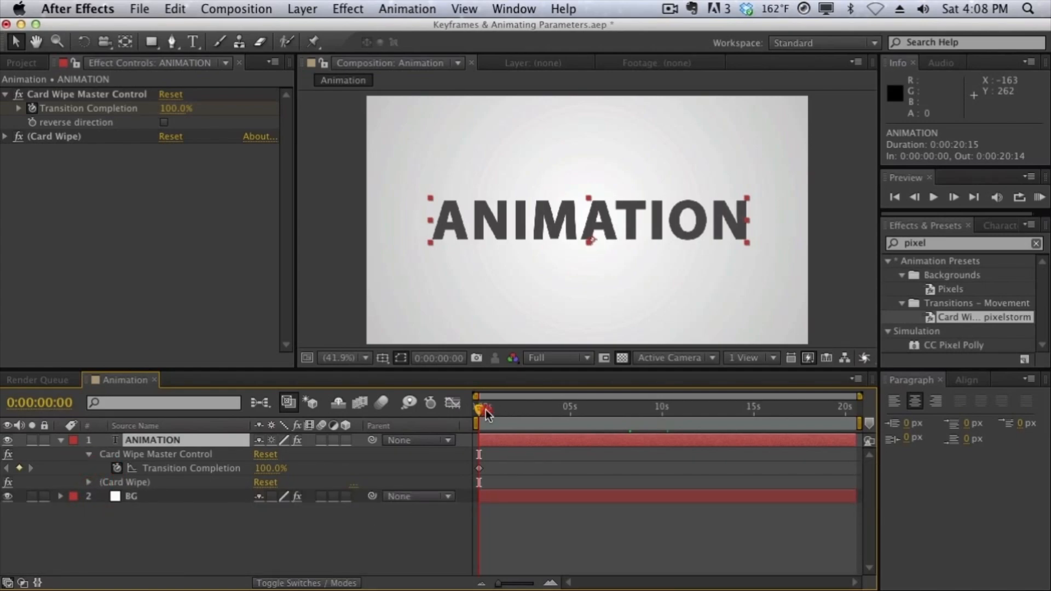
Add a Transition Completion keyframe at 0:00:10:00 and set its value to 0%.
{"action": "left_click_drag", "start_coordinate": [480, 409], "coordinate": [661, 437]}
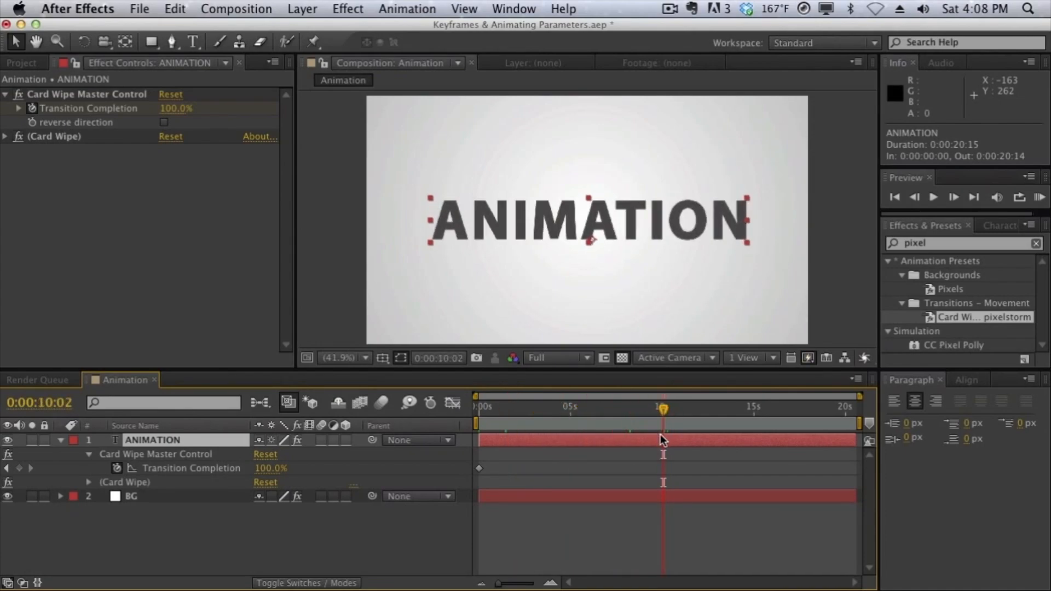
{"action": "mouse_move", "coordinate": [664, 421]}
{"action": "left_mouse_down"}
{"action": "mouse_move", "coordinate": [639, 411]}
{"action": "mouse_move", "coordinate": [661, 406]}
{"action": "left_mouse_up"}
{"action": "left_click", "coordinate": [20, 468]}
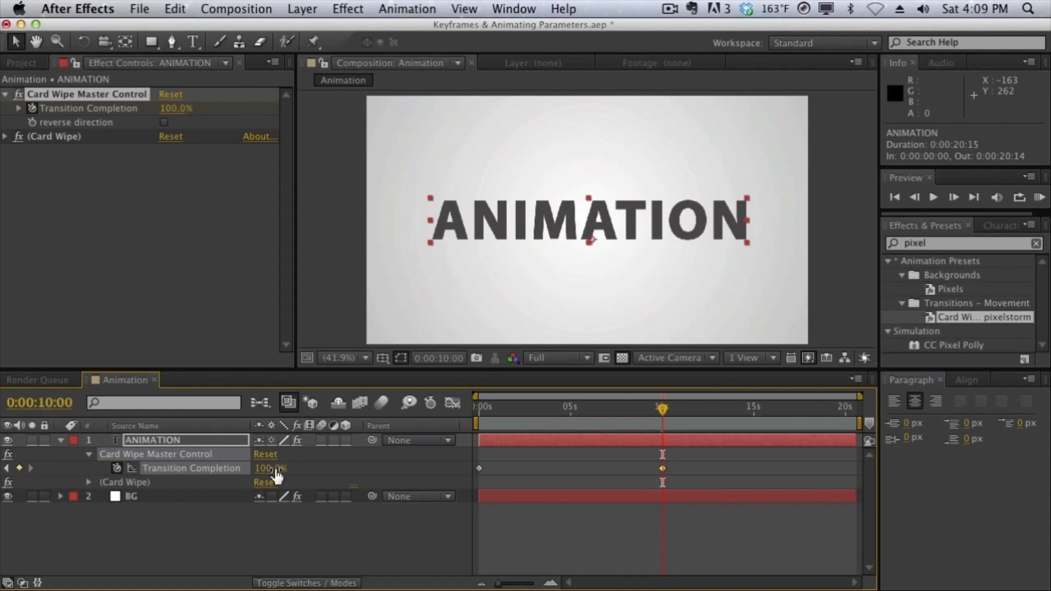
{"action": "left_click", "coordinate": [276, 468]}
{"action": "type", "text": "0"}
{"action": "key", "text": "Return"}
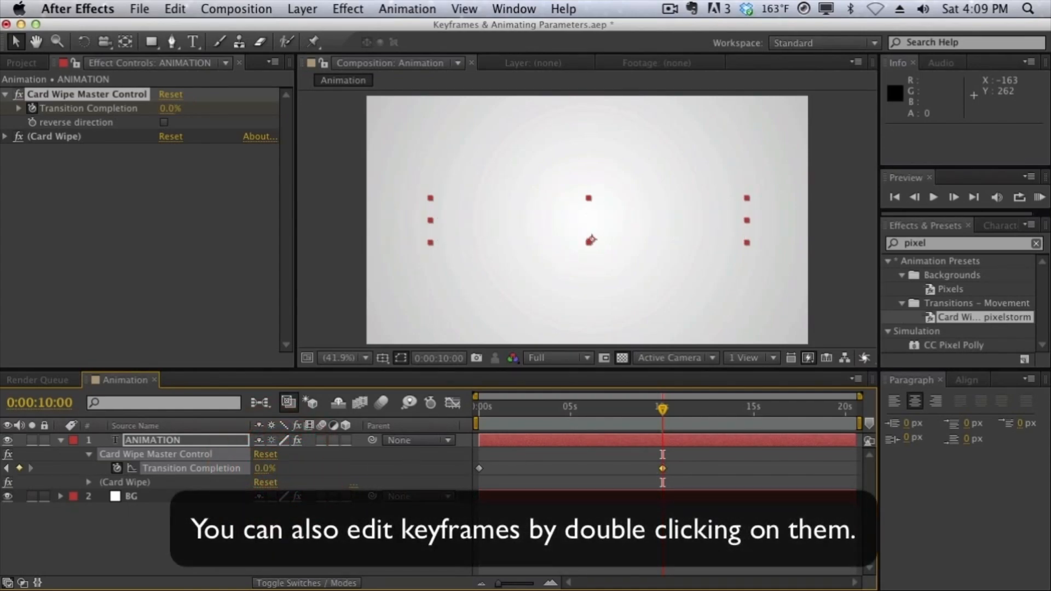
Scrub from the start to about 0:00:04:22 to examine how Transition Completion changes between the two keyframes.
{"action": "left_click", "coordinate": [498, 409]}
{"action": "left_click_drag", "start_coordinate": [499, 410], "coordinate": [453, 409]}
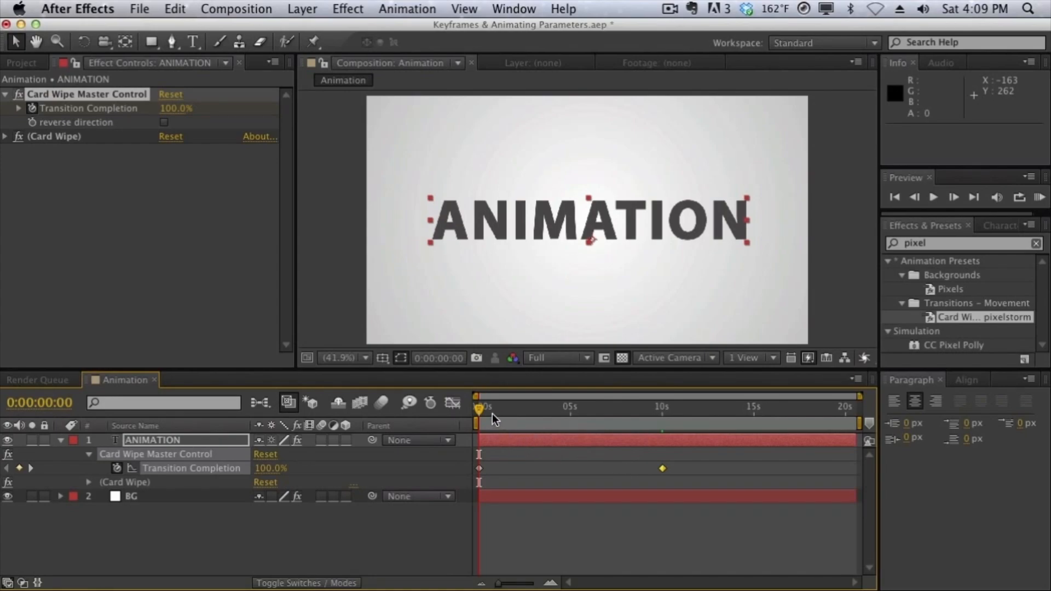
{"action": "left_click_drag", "start_coordinate": [476, 406], "coordinate": [570, 410]}
{"action": "left_click", "coordinate": [600, 452]}
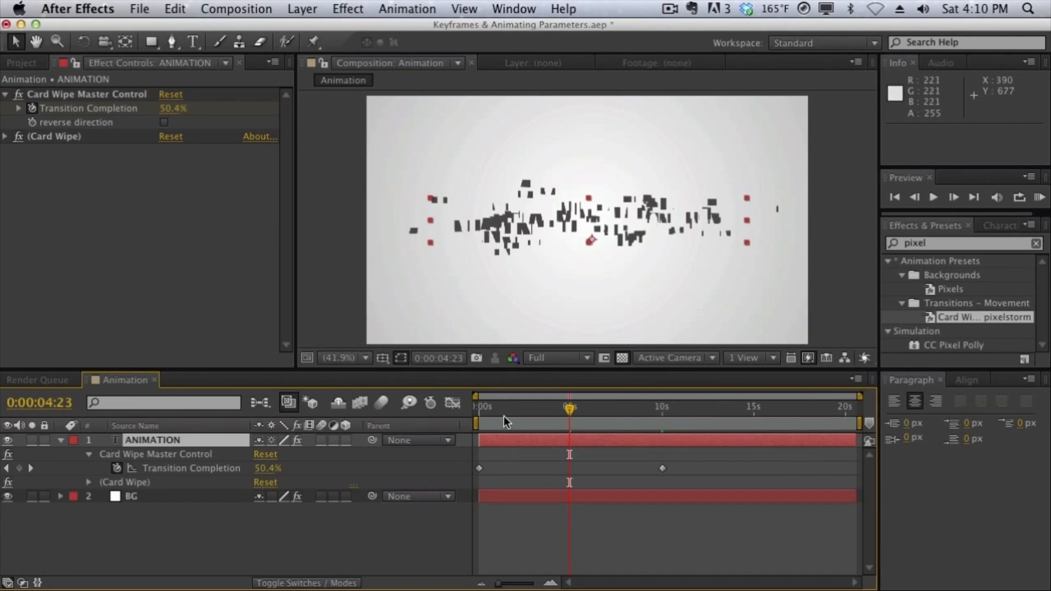
{"action": "left_click", "coordinate": [569, 411]}
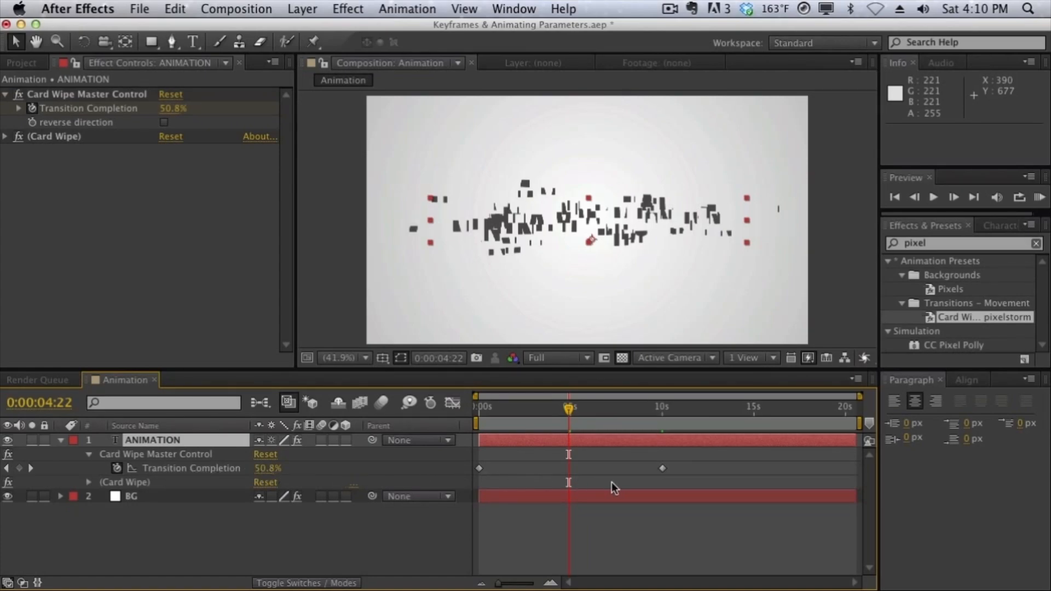
Add a Transition Completion keyframe with a value of 80% at 0:00:02:15.
{"action": "left_click_drag", "start_coordinate": [569, 410], "coordinate": [526, 415]}
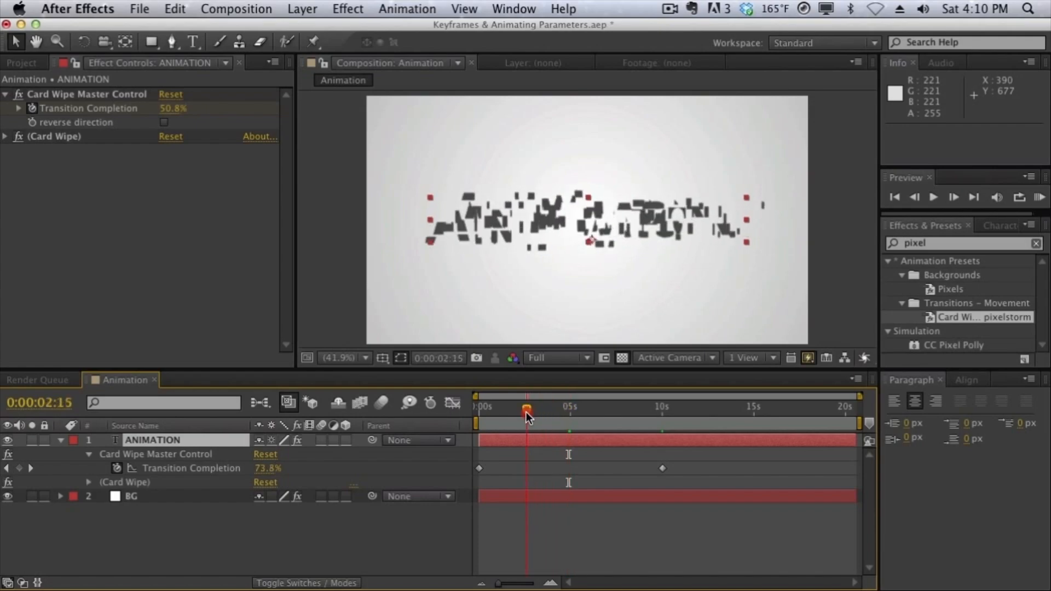
{"action": "left_click", "coordinate": [270, 469]}
{"action": "type", "text": "80"}
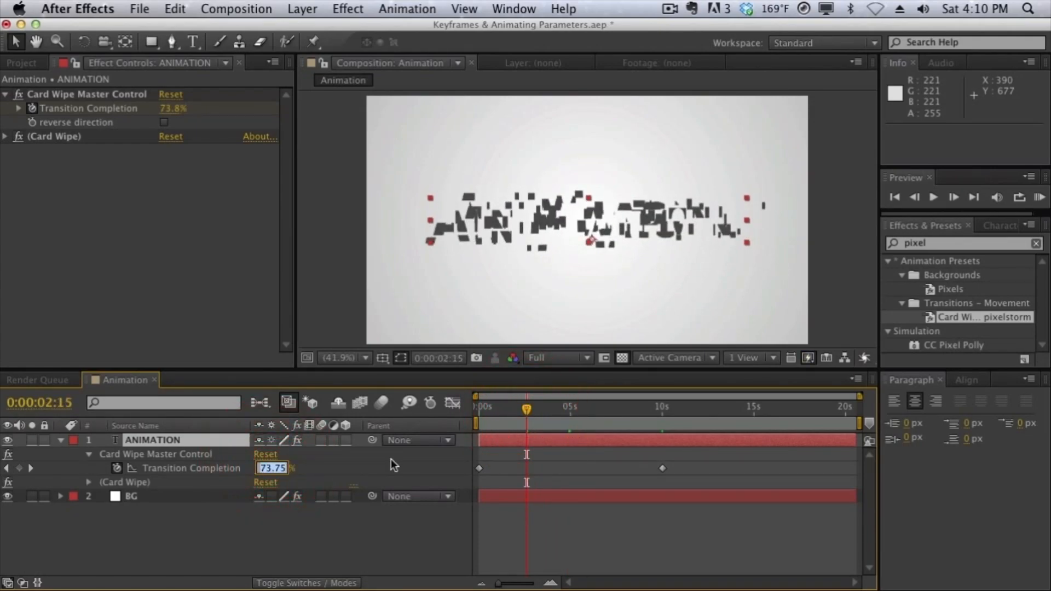
{"action": "key", "text": "Return"}
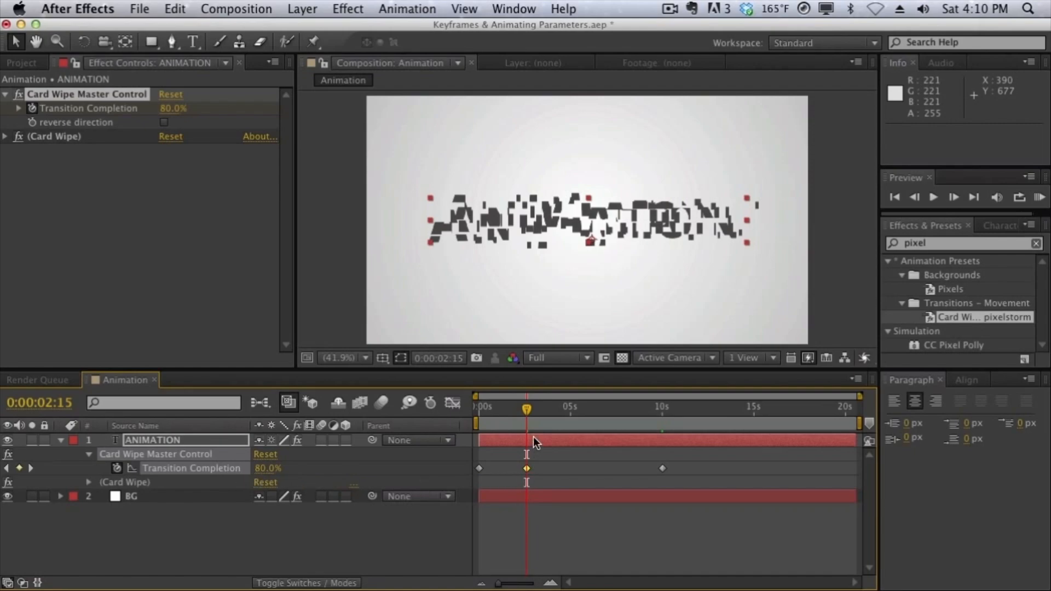
Add a Transition Completion keyframe with a value of 25% at 0:00:07:00.
{"action": "left_click_drag", "start_coordinate": [533, 410], "coordinate": [607, 412]}
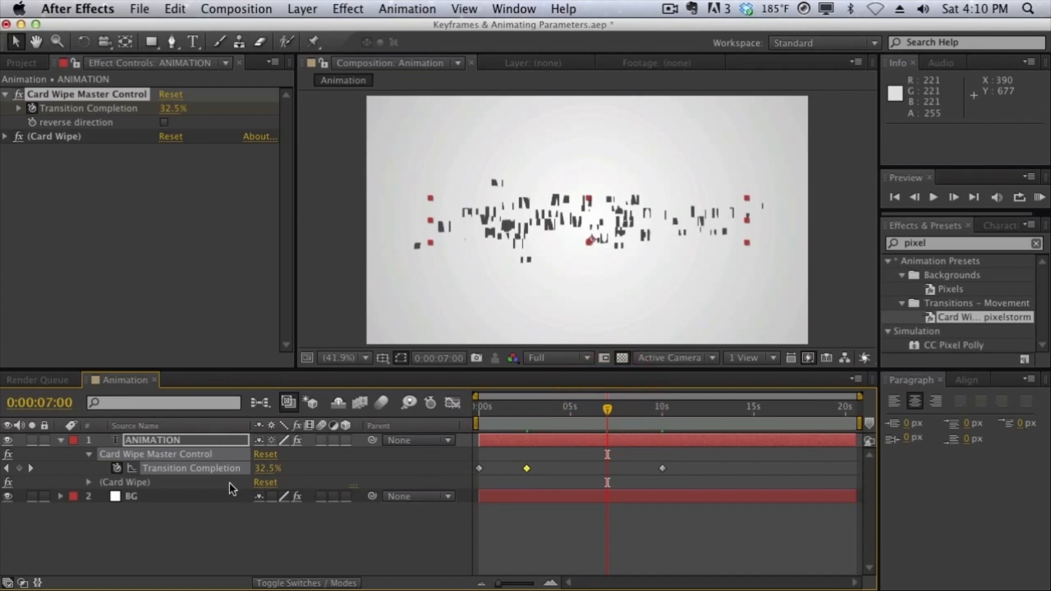
{"action": "left_click", "coordinate": [262, 471]}
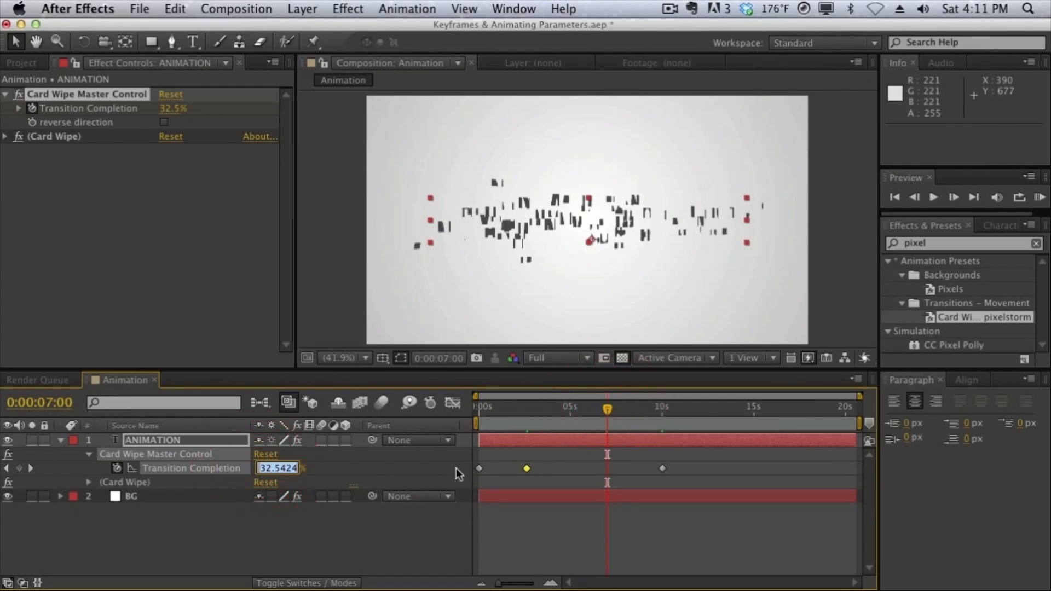
{"action": "type", "text": "25"}
{"action": "key", "text": "Return"}
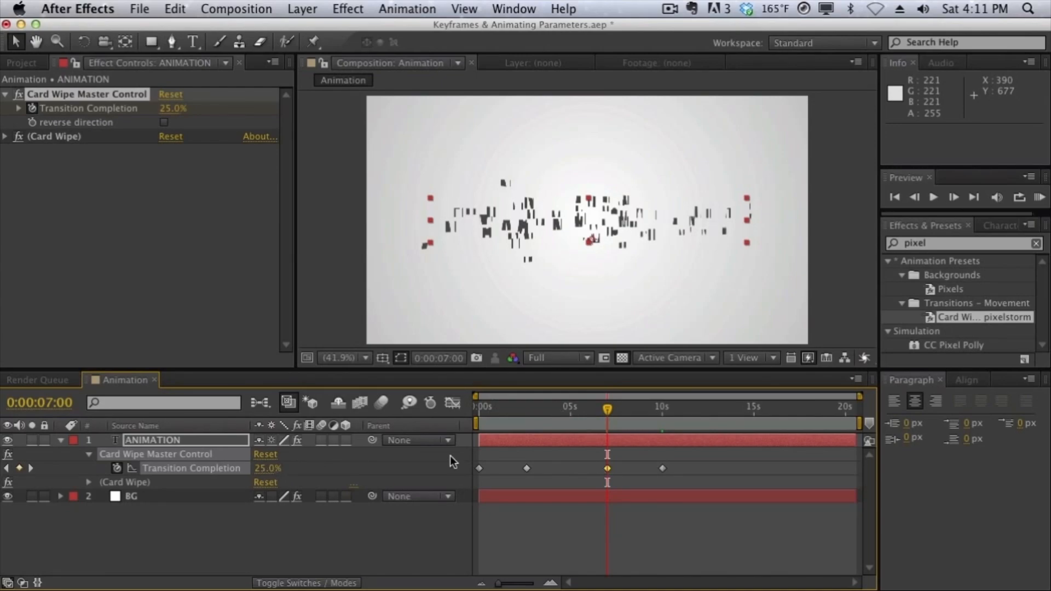
Add a Transition Completion keyframe with a value of 55% at 0:00:09:21, just before the final keyframe.
{"action": "left_click_drag", "start_coordinate": [527, 410], "coordinate": [479, 409]}
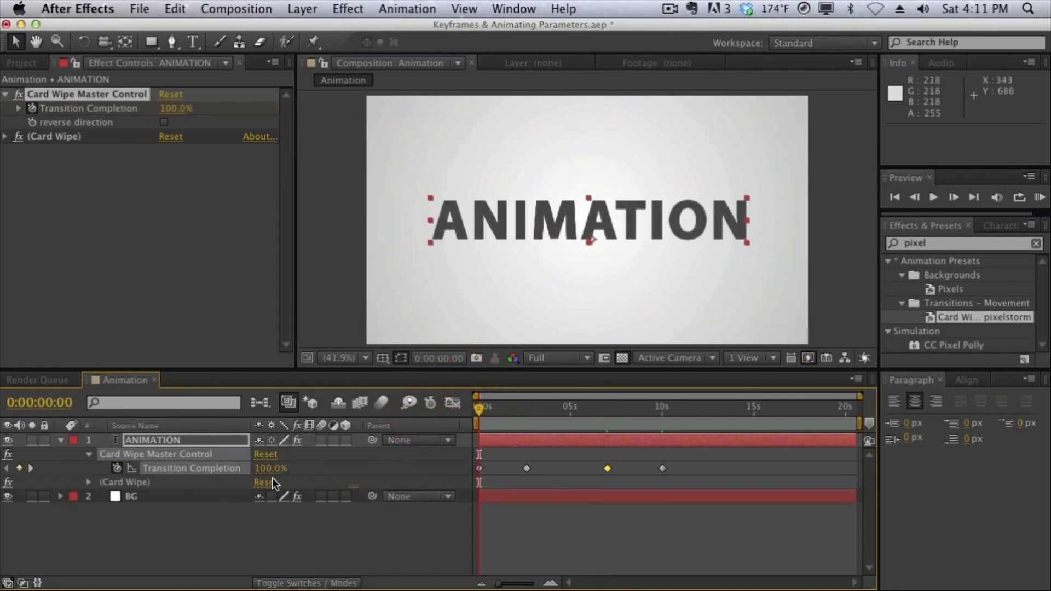
{"action": "left_click", "coordinate": [482, 409]}
{"action": "left_click_drag", "start_coordinate": [482, 409], "coordinate": [664, 415]}
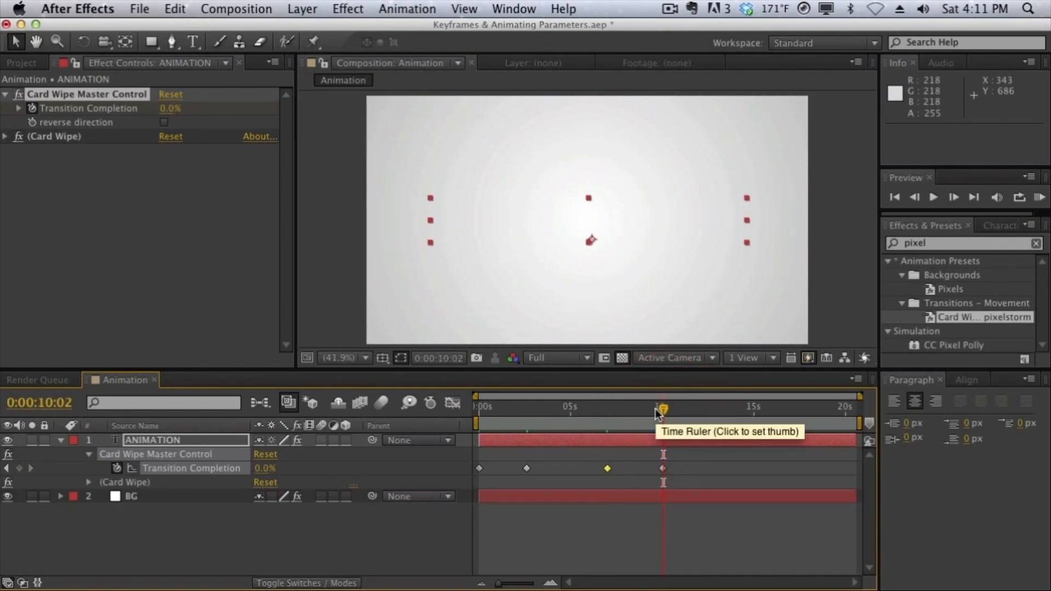
{"action": "left_click_drag", "start_coordinate": [660, 414], "coordinate": [659, 410]}
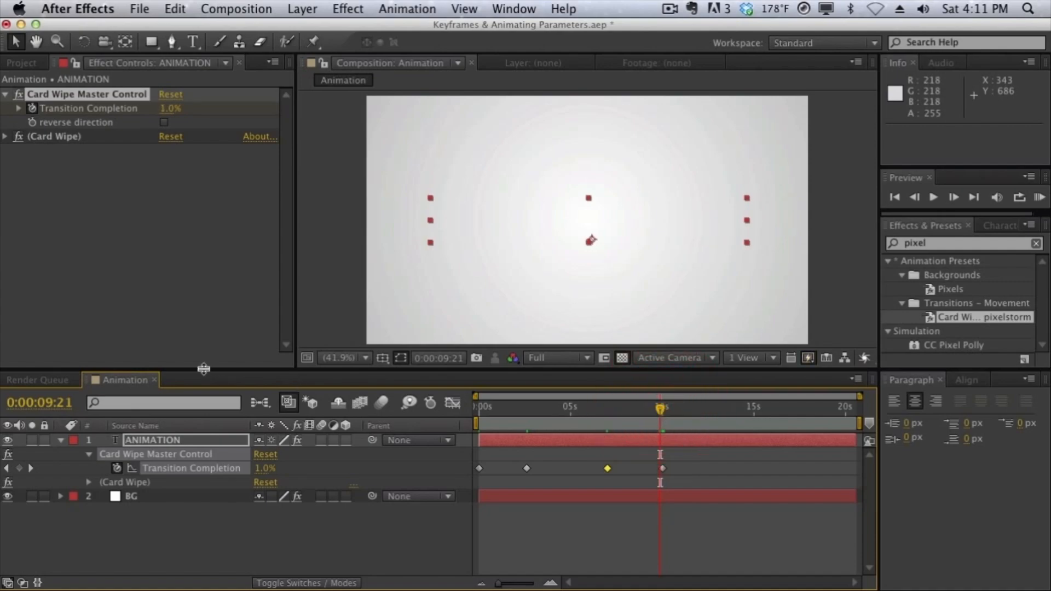
{"action": "left_click", "coordinate": [171, 108]}
{"action": "type", "text": "55"}
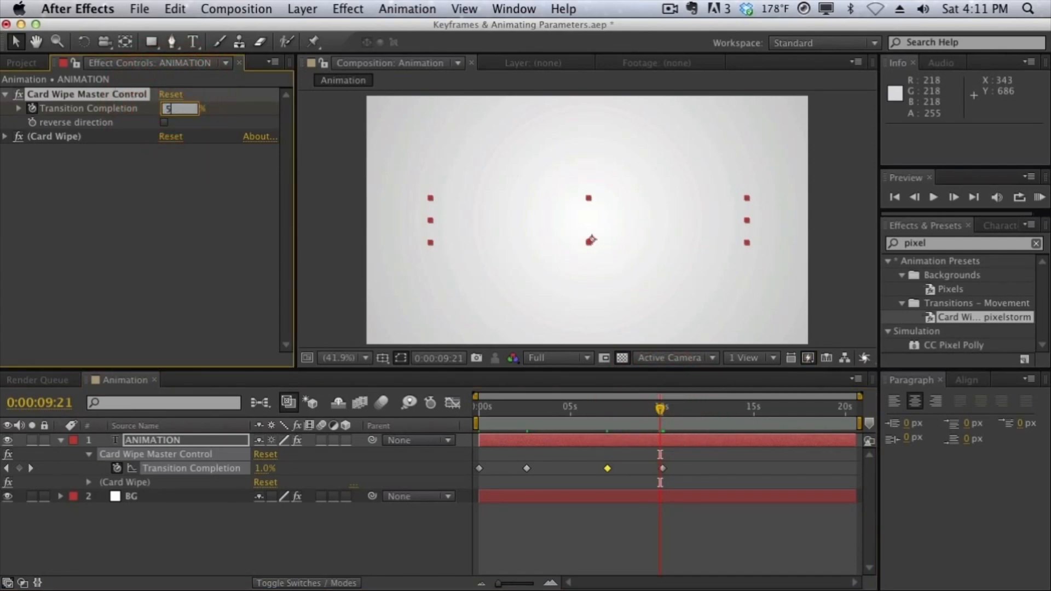
{"action": "key", "text": "Return"}
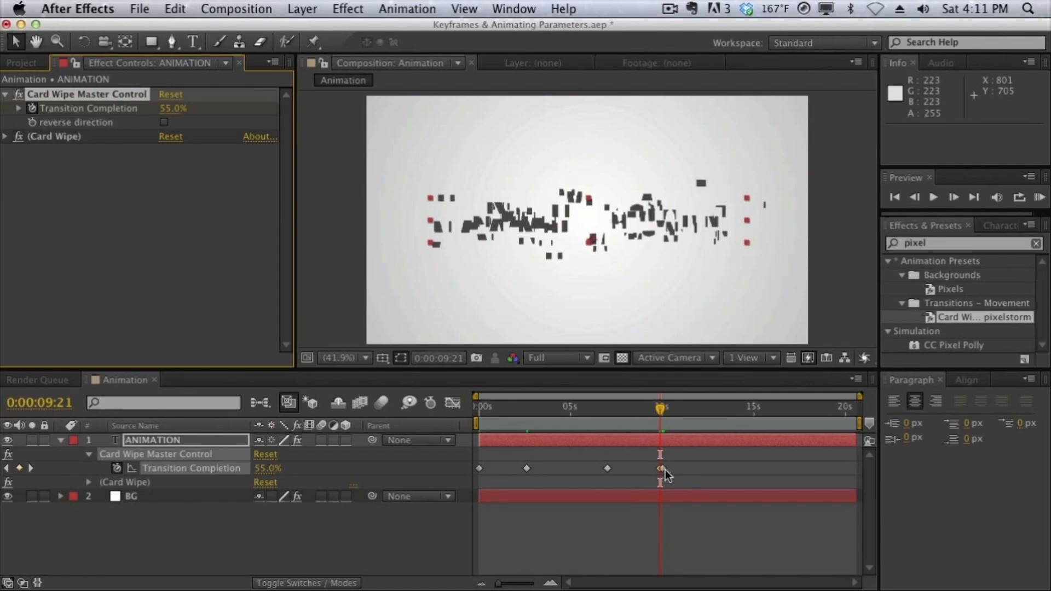
Move the 55% Transition Completion keyframe slightly earlier in the timeline and undo the last keyframe movement.
{"action": "mouse_move", "coordinate": [660, 470]}
{"action": "left_click_drag", "start_coordinate": [500, 583], "coordinate": [534, 584]}
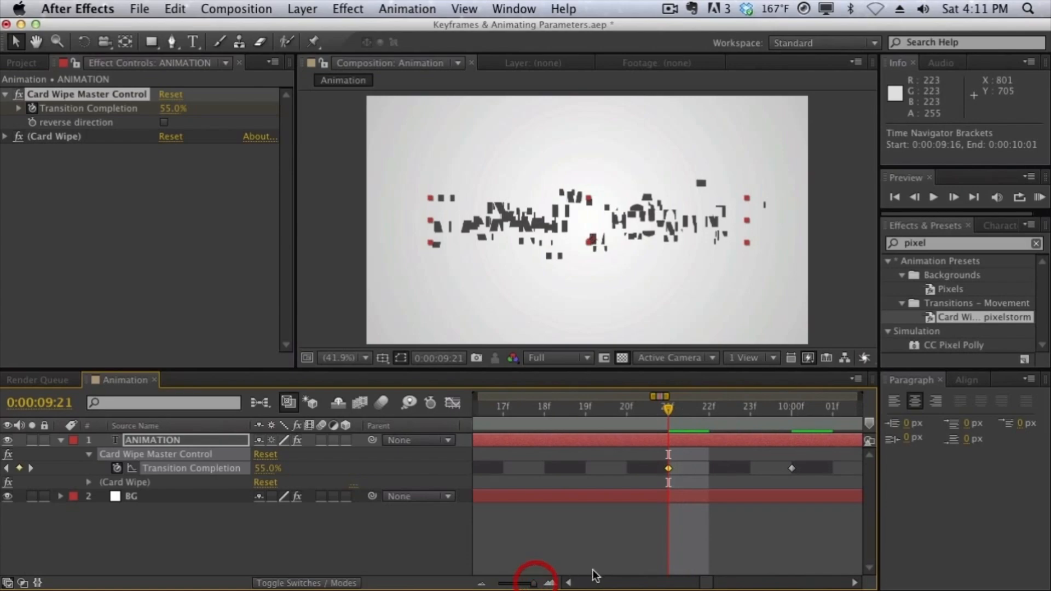
{"action": "left_click_drag", "start_coordinate": [670, 470], "coordinate": [546, 470]}
{"action": "left_click_drag", "start_coordinate": [516, 585], "coordinate": [497, 583]}
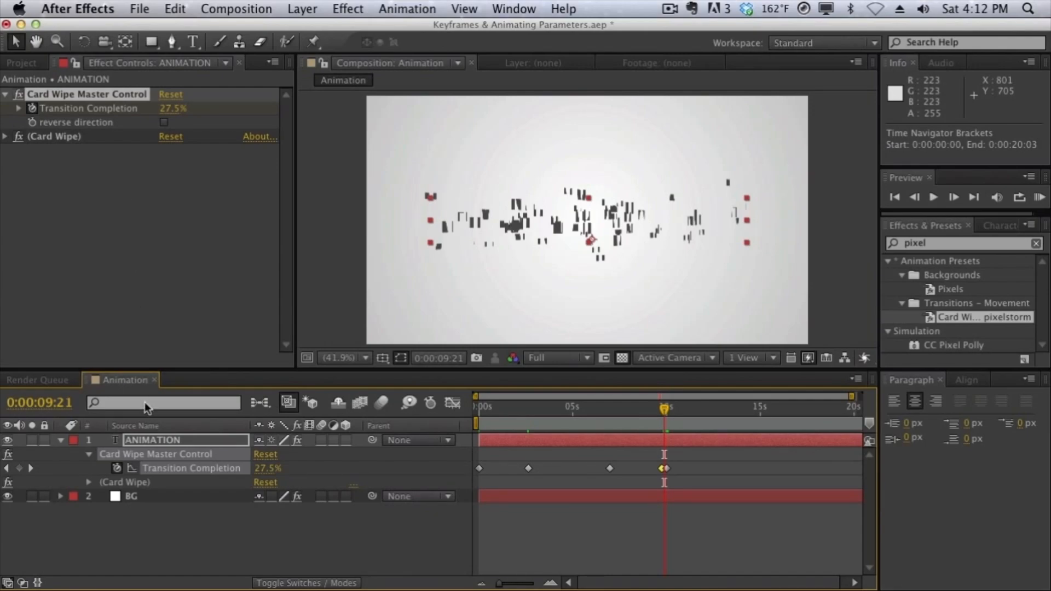
{"action": "key", "text": "super+z"}
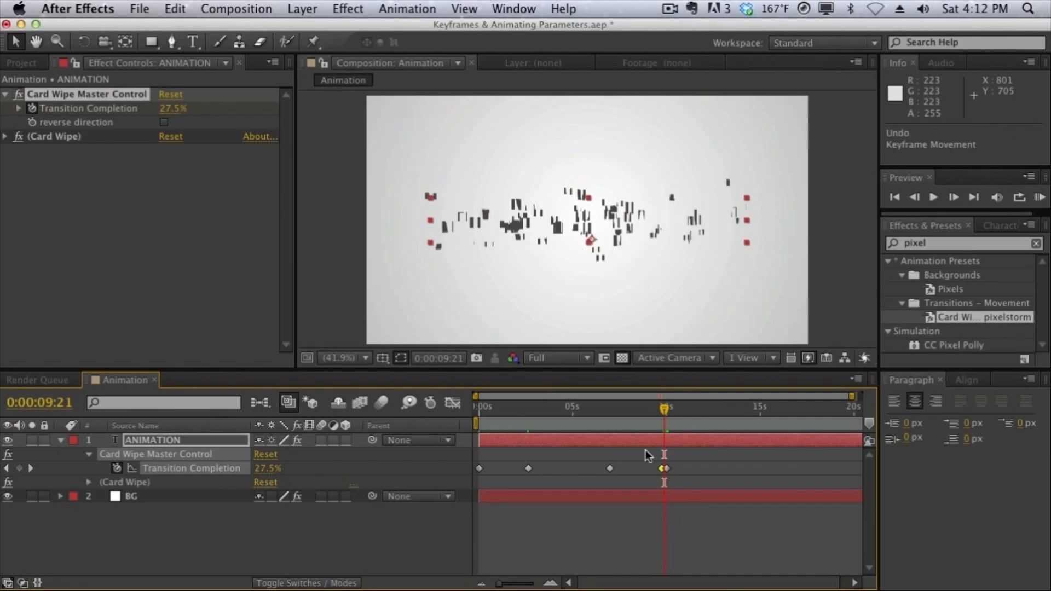
Examine the easing options that Keyframe Assistant offers for the 25% Transition Completion keyframe.
{"action": "left_click_drag", "start_coordinate": [646, 411], "coordinate": [613, 415]}
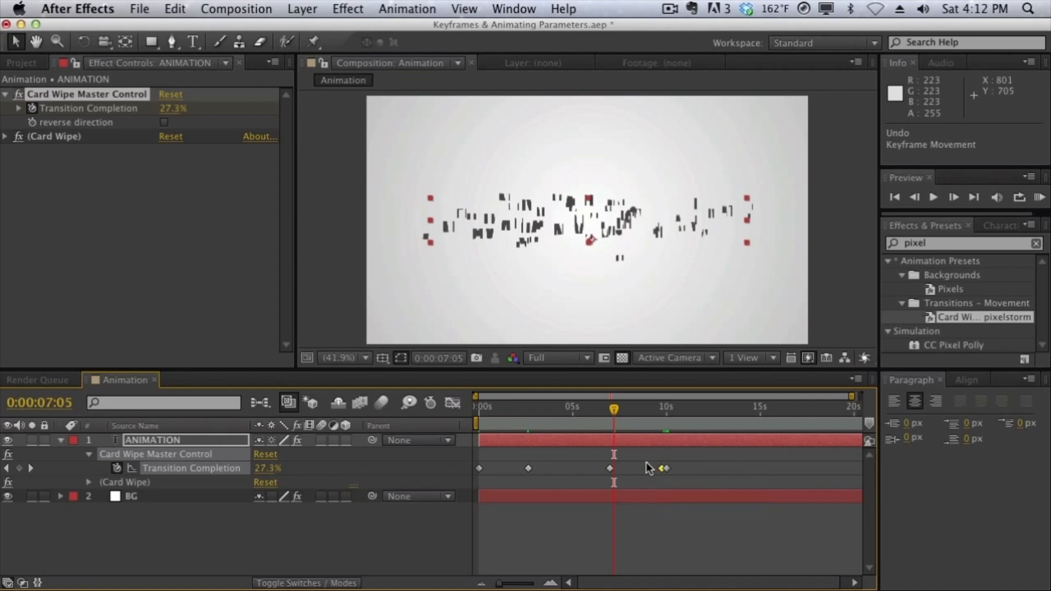
{"action": "left_click", "coordinate": [606, 468]}
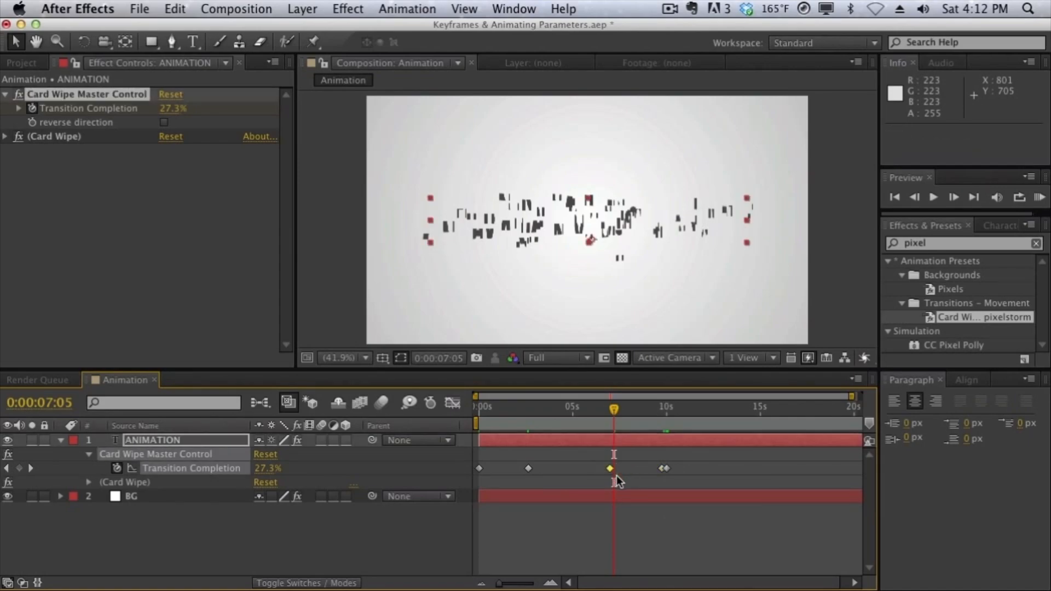
{"action": "right_click", "coordinate": [609, 468]}
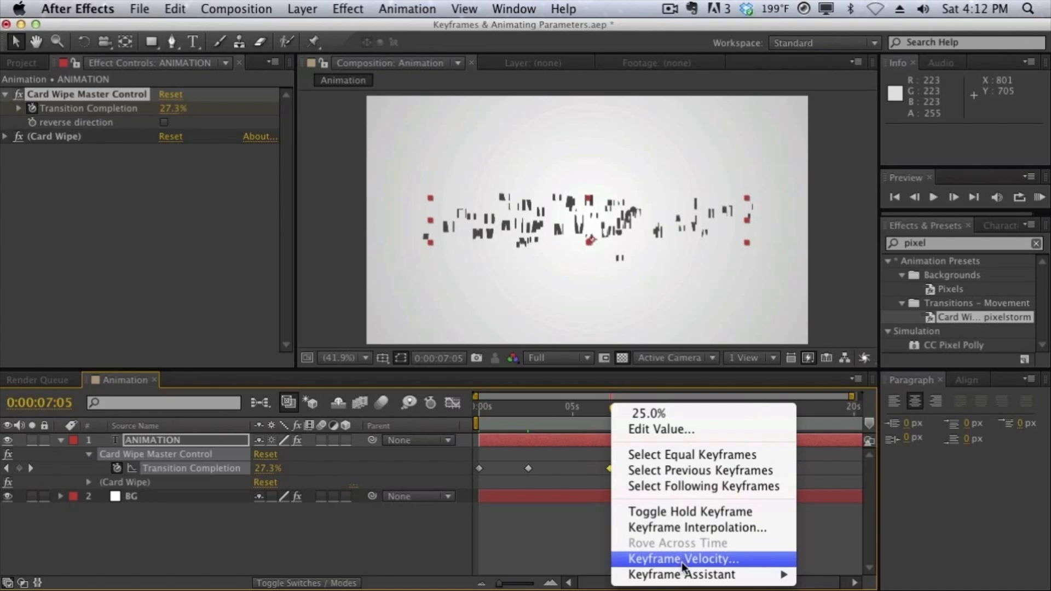
{"action": "mouse_move", "coordinate": [685, 574]}
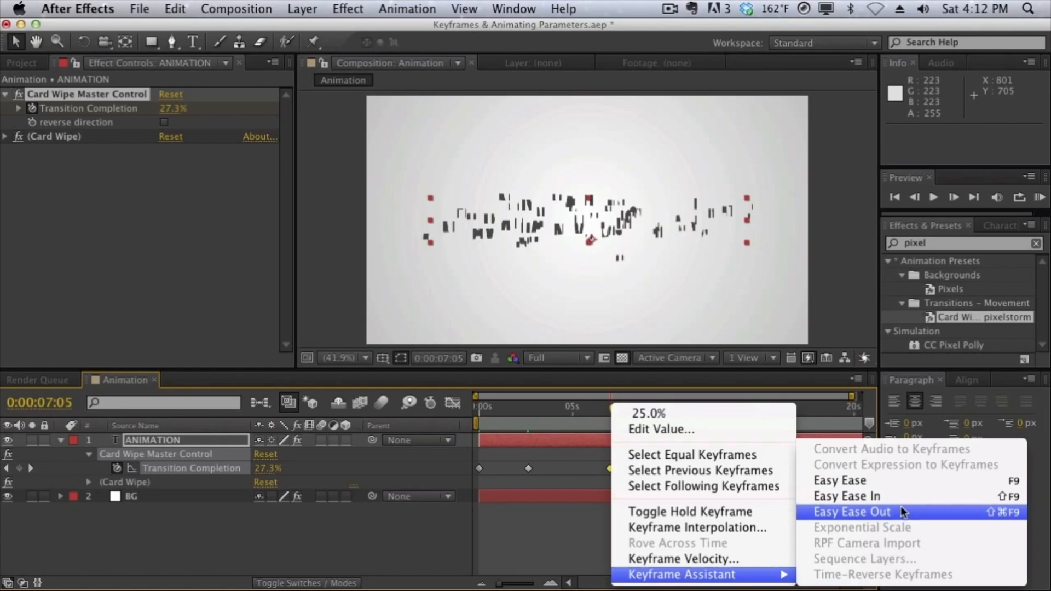
Delete the 55% Transition Completion keyframe at 0:00:09:18.
{"action": "left_click_drag", "start_coordinate": [506, 414], "coordinate": [668, 411]}
{"action": "left_click", "coordinate": [659, 470]}
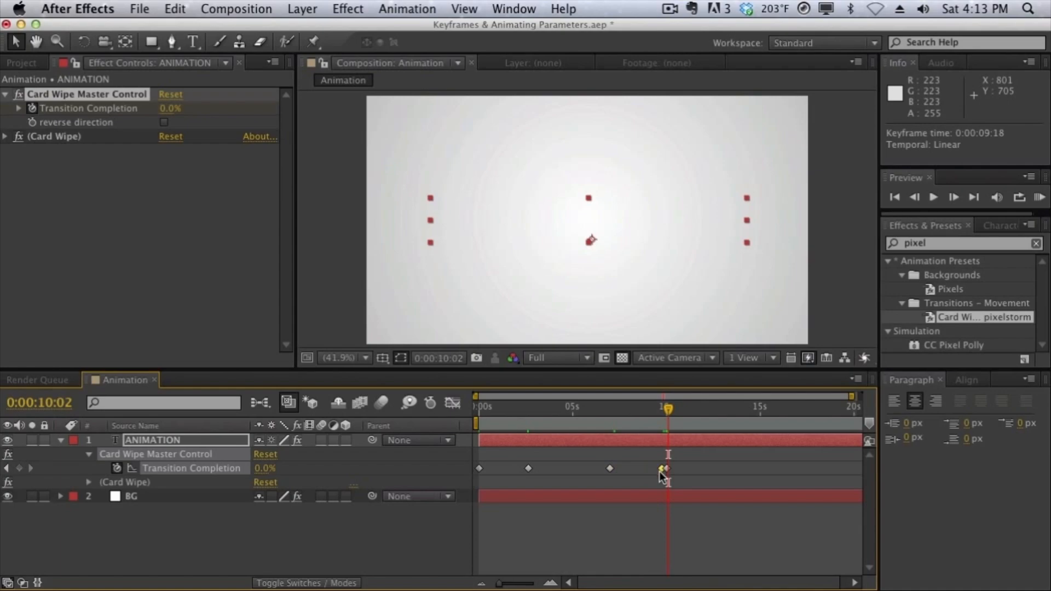
{"action": "key", "text": "Delete"}
Apply Easy Ease Out to the final Transition Completion keyframe at 0:00:10:00.
{"action": "left_click_drag", "start_coordinate": [639, 415], "coordinate": [615, 409]}
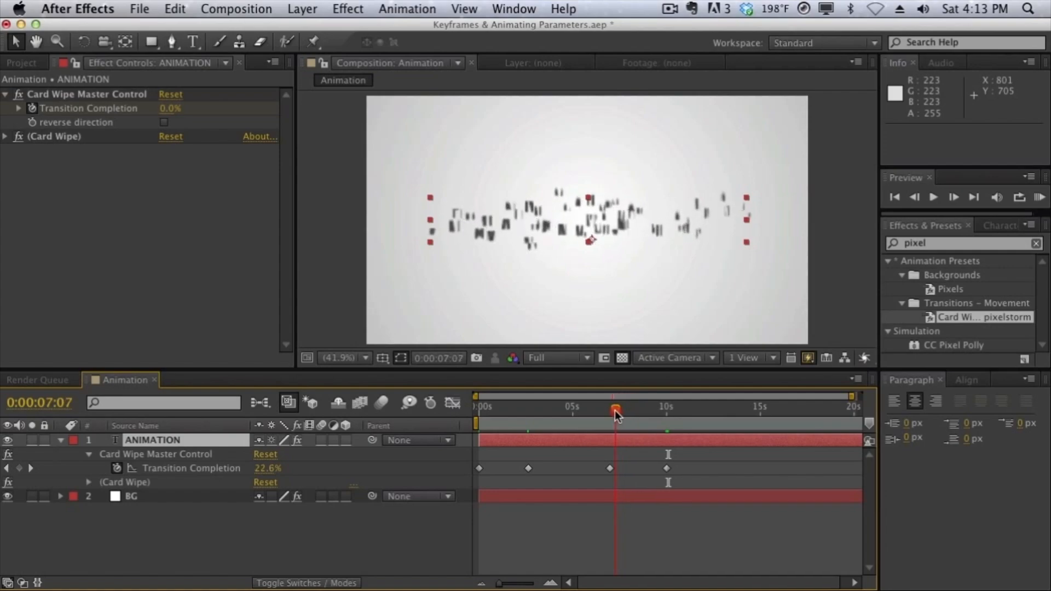
{"action": "left_click", "coordinate": [666, 468]}
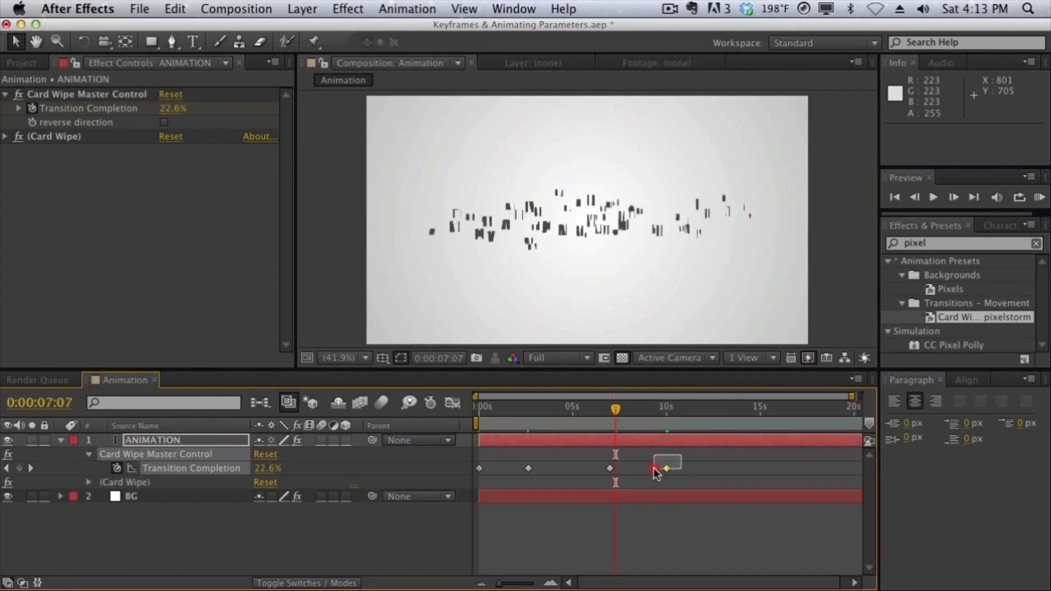
{"action": "right_click", "coordinate": [665, 469]}
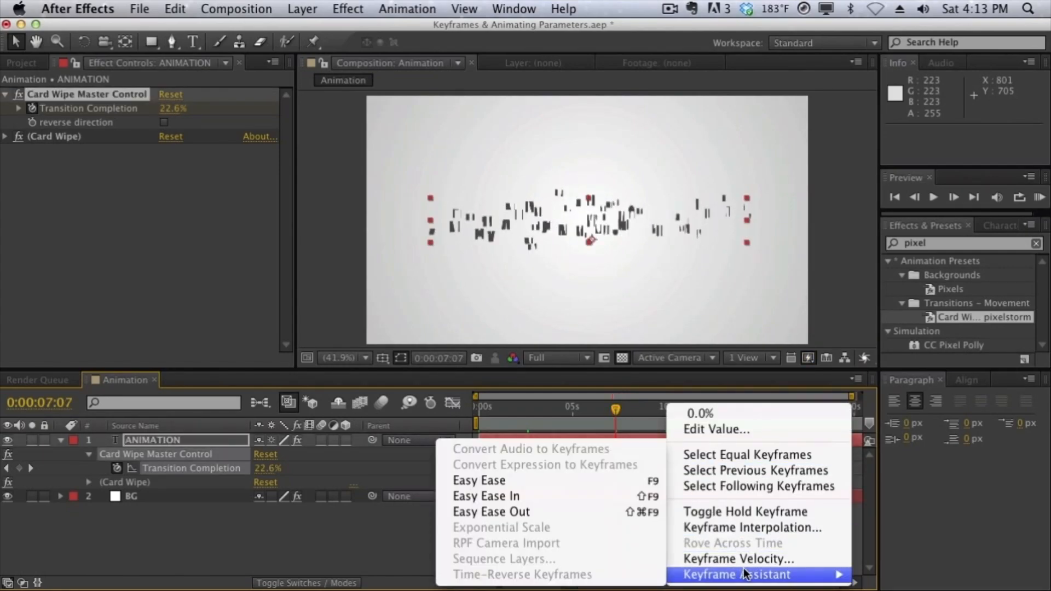
{"action": "mouse_move", "coordinate": [663, 573]}
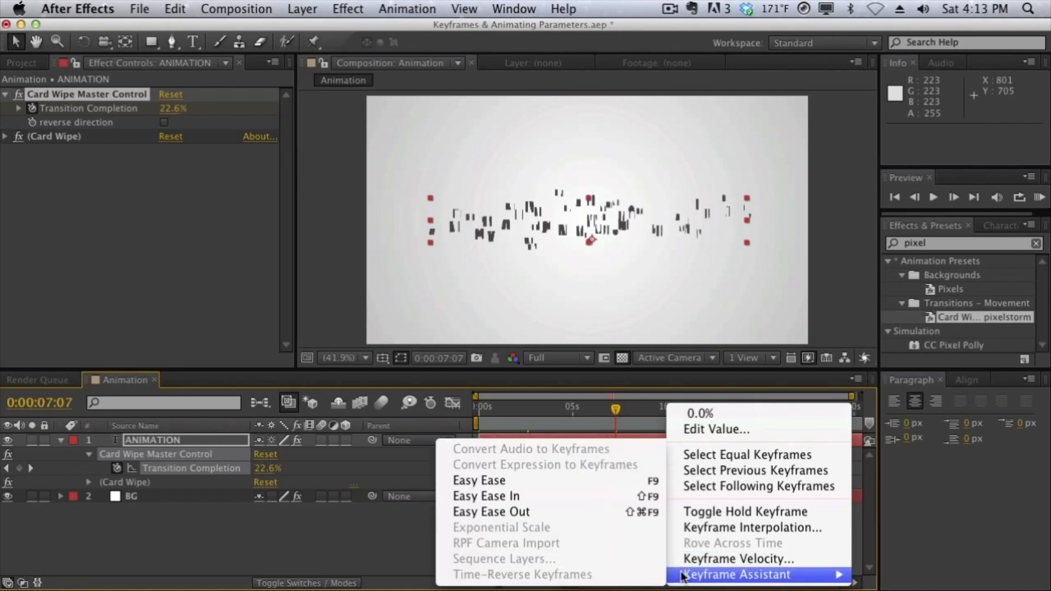
{"action": "left_click", "coordinate": [625, 512]}
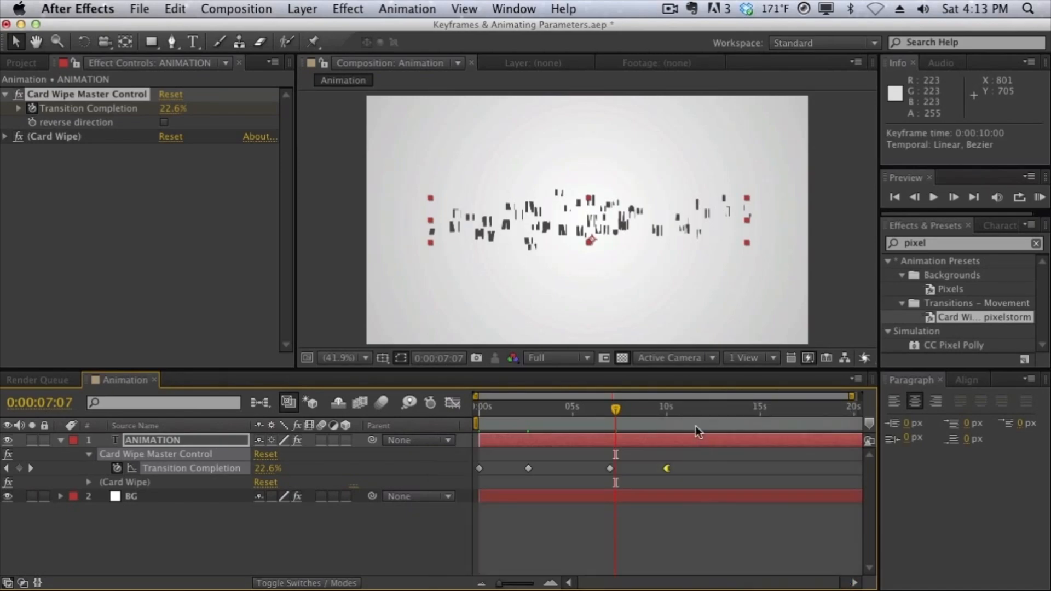
Apply Easy Ease In to the first Transition Completion keyframe at the start of the timeline.
{"action": "left_click_drag", "start_coordinate": [647, 411], "coordinate": [497, 413]}
{"action": "left_click_drag", "start_coordinate": [494, 460], "coordinate": [476, 484]}
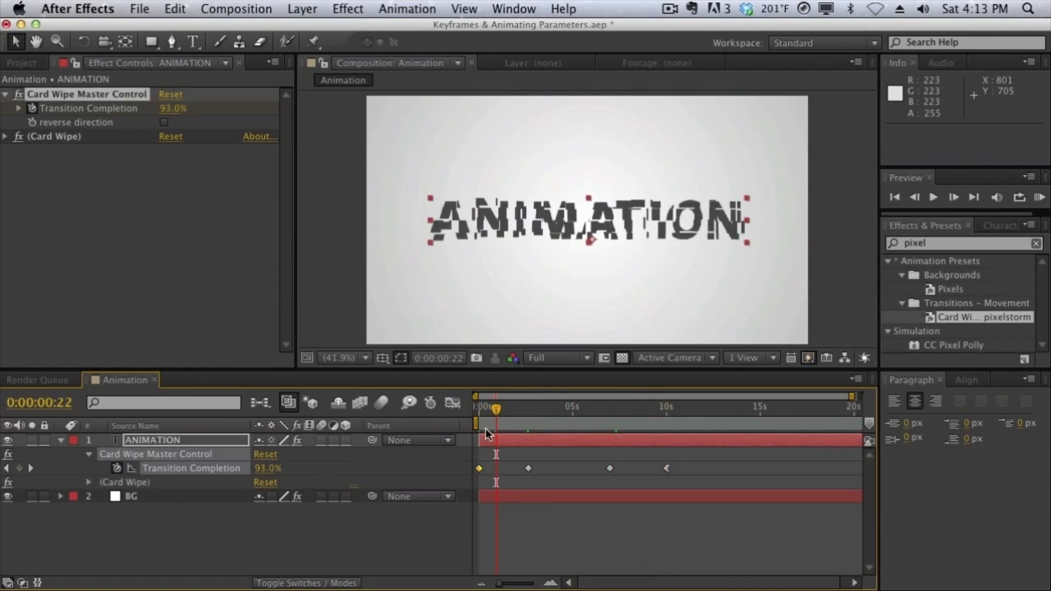
{"action": "left_click_drag", "start_coordinate": [488, 403], "coordinate": [522, 398]}
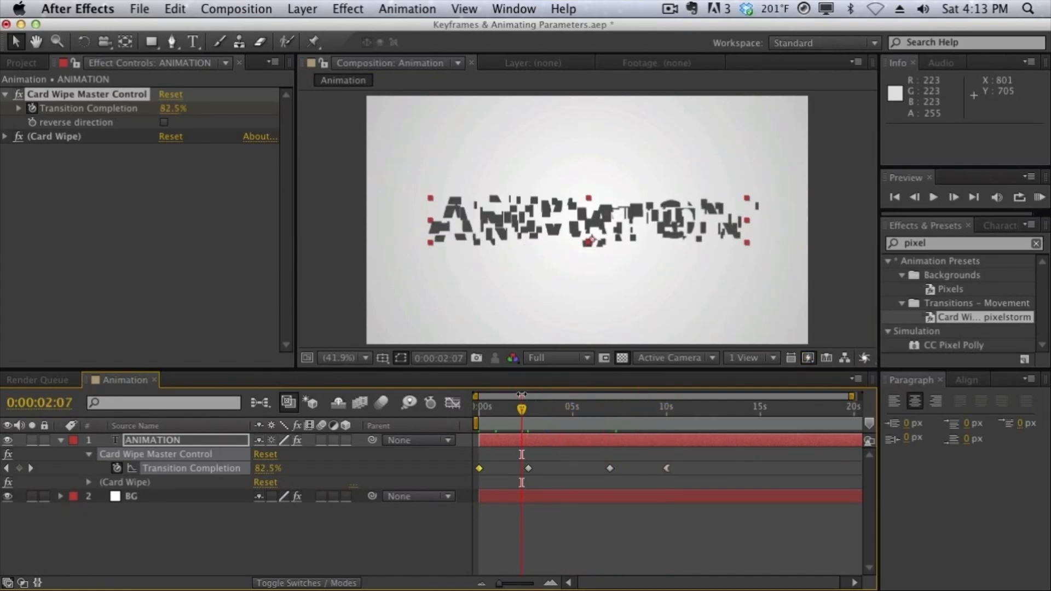
{"action": "right_click", "coordinate": [479, 468]}
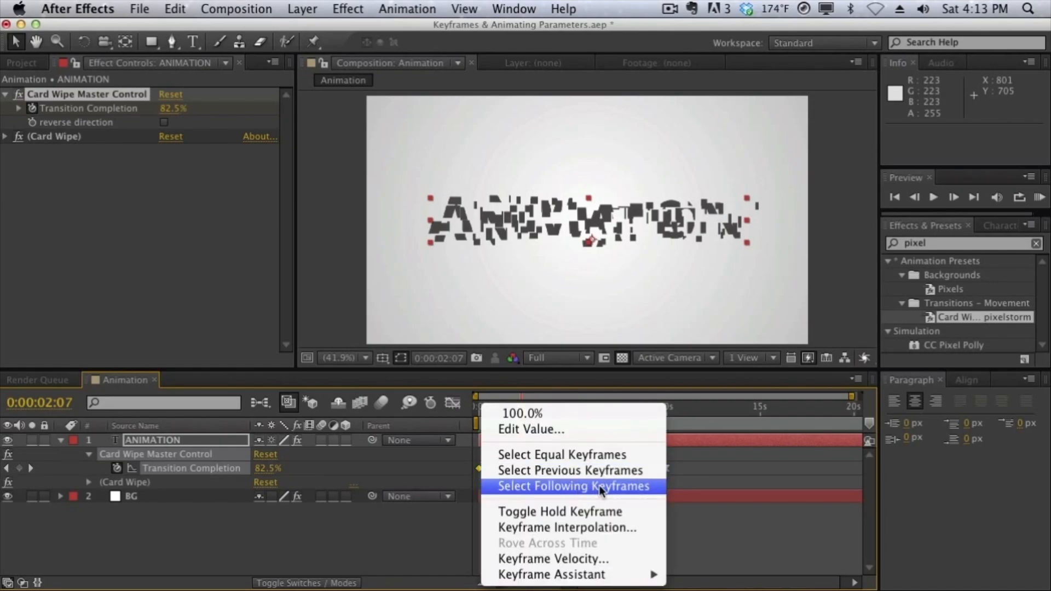
{"action": "mouse_move", "coordinate": [624, 575]}
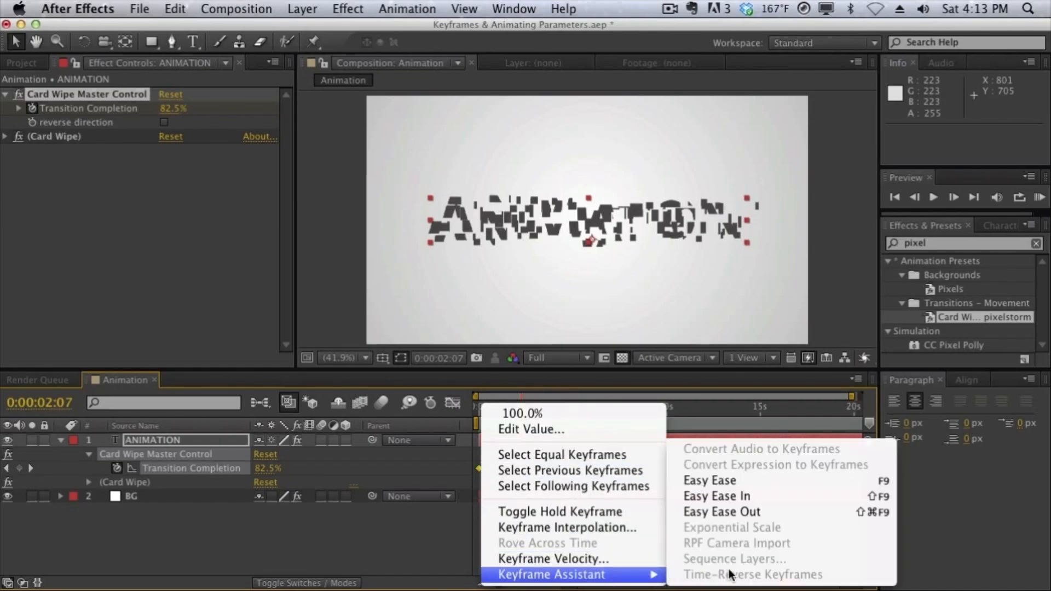
{"action": "left_click", "coordinate": [727, 498]}
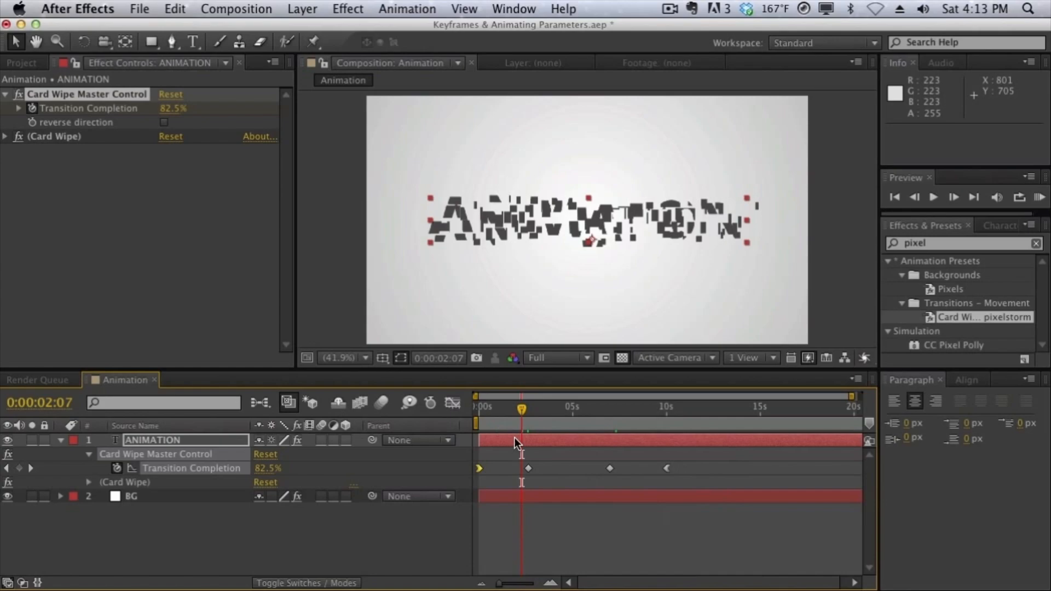
Apply Easy Ease to the two middle Transition Completion keyframes, 80% and 25%, and deselect them.
{"action": "left_click", "coordinate": [497, 416]}
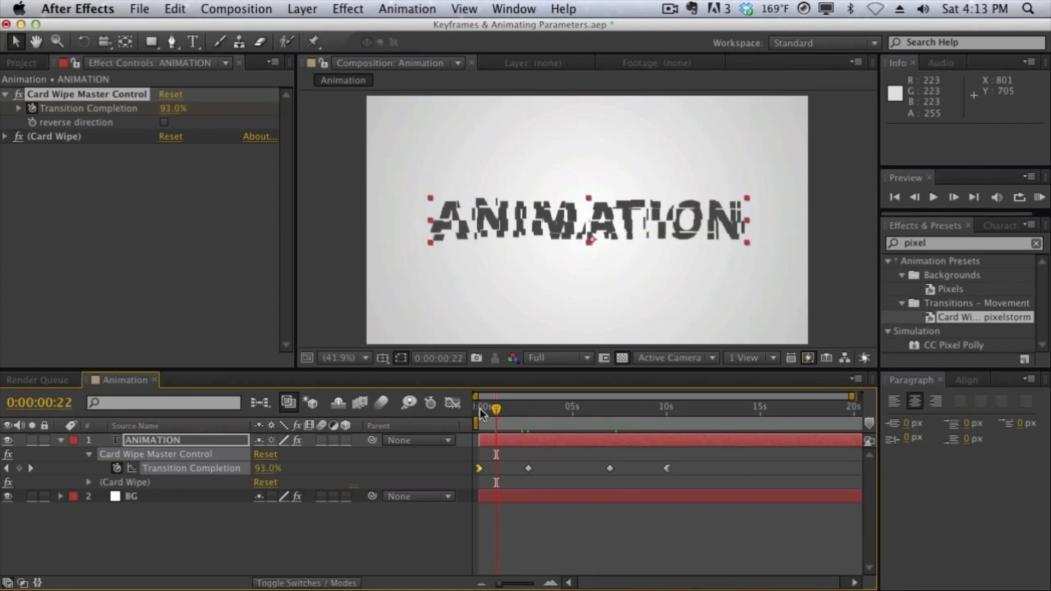
{"action": "mouse_move", "coordinate": [514, 408]}
{"action": "left_mouse_down"}
{"action": "mouse_move", "coordinate": [504, 406]}
{"action": "mouse_move", "coordinate": [528, 405]}
{"action": "left_mouse_up"}
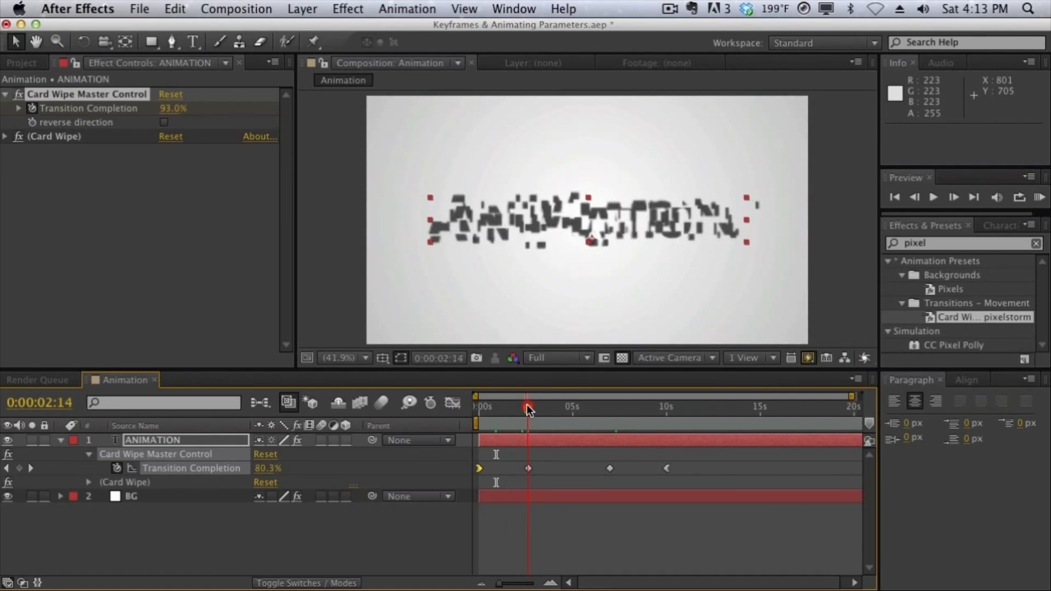
{"action": "left_click_drag", "start_coordinate": [528, 405], "coordinate": [610, 408]}
{"action": "left_click", "coordinate": [596, 466]}
{"action": "left_click_drag", "start_coordinate": [596, 466], "coordinate": [521, 471]}
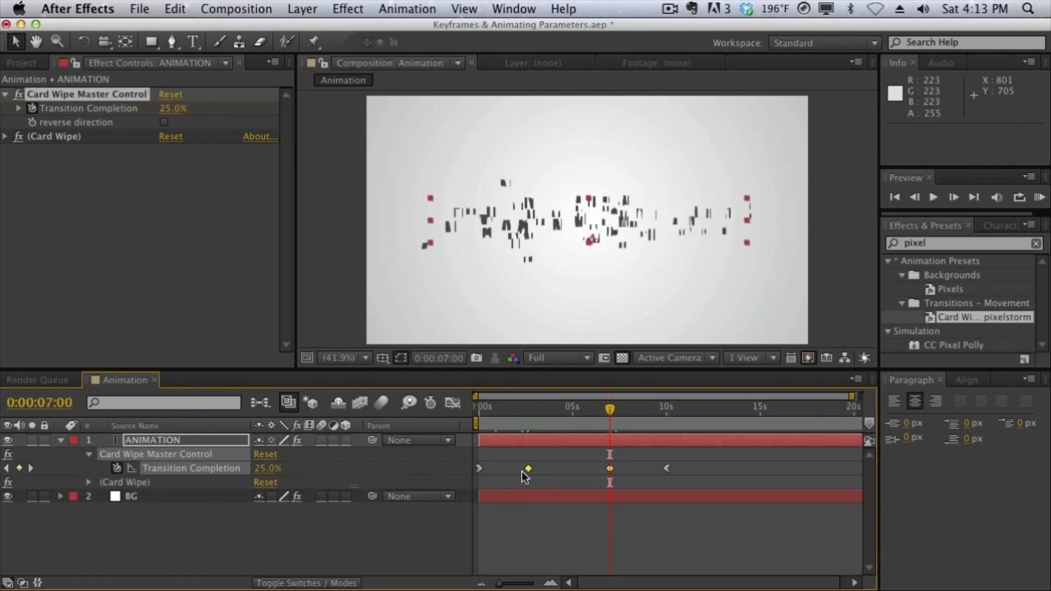
{"action": "right_click", "coordinate": [526, 468]}
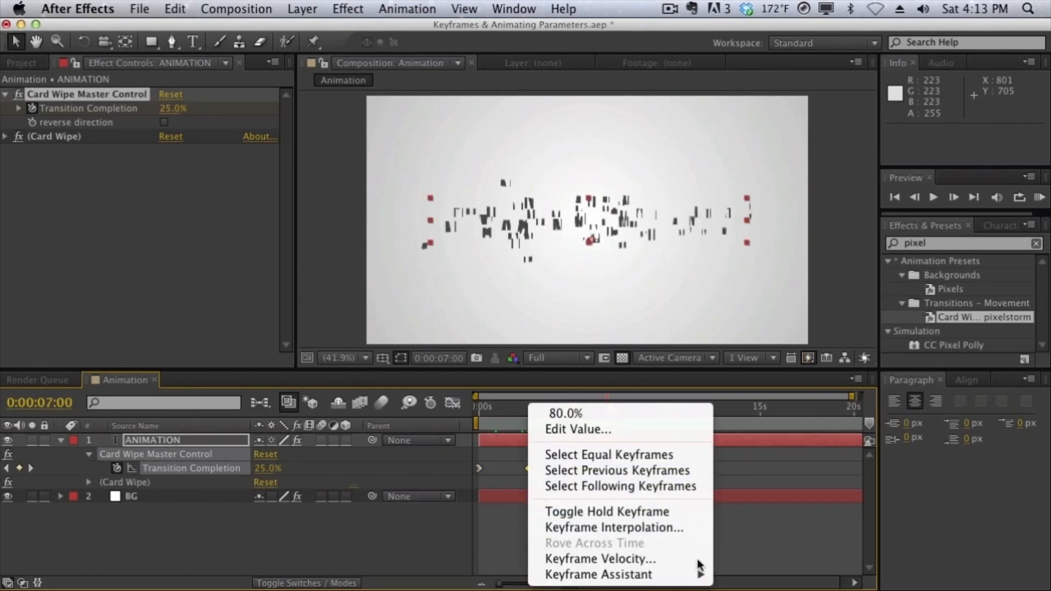
{"action": "mouse_move", "coordinate": [697, 574]}
{"action": "left_click", "coordinate": [751, 484]}
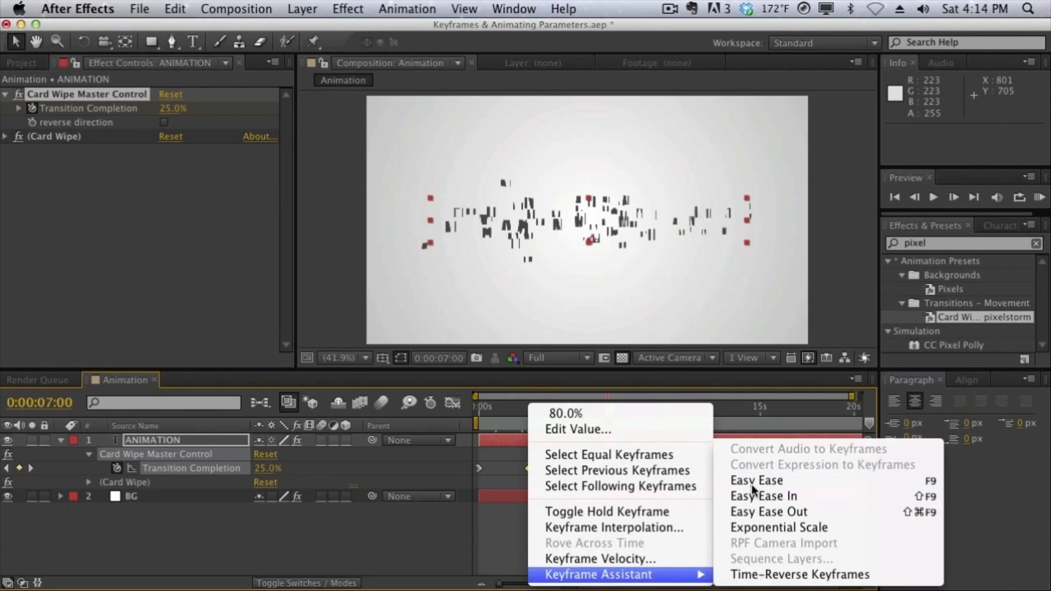
{"action": "left_click", "coordinate": [617, 450]}
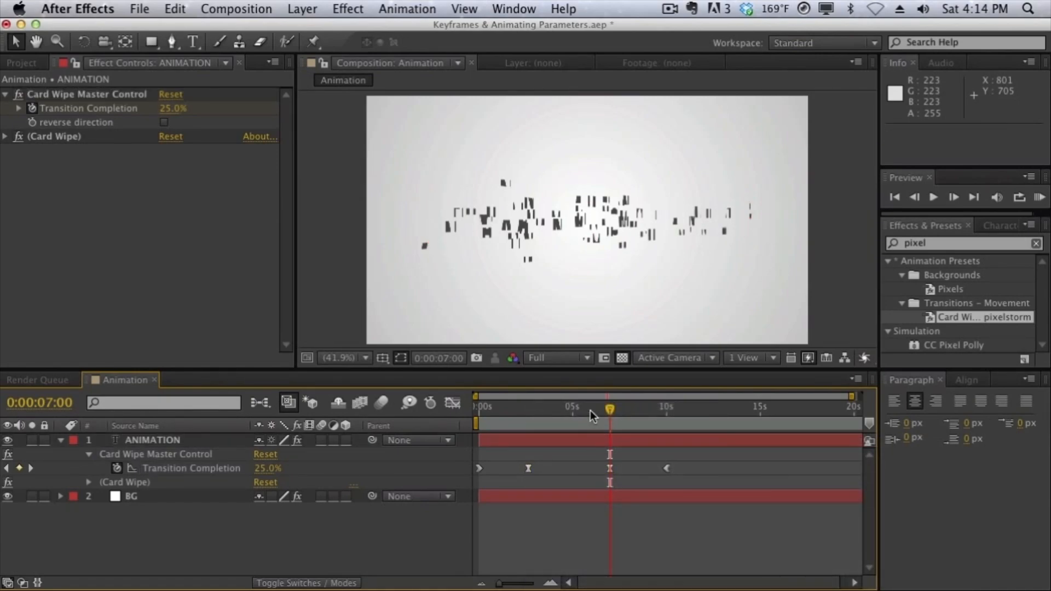
Scrub the eased animation to 0:00:04:20 and reveal all modified properties of the ANIMATION layer.
{"action": "left_click_drag", "start_coordinate": [590, 409], "coordinate": [531, 409]}
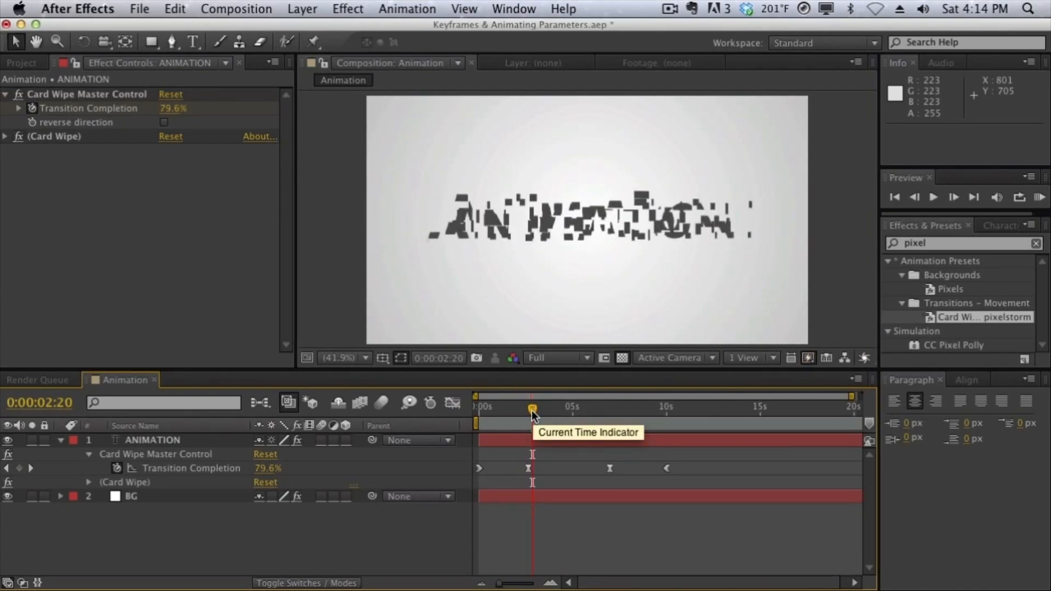
{"action": "left_click_drag", "start_coordinate": [531, 410], "coordinate": [569, 464]}
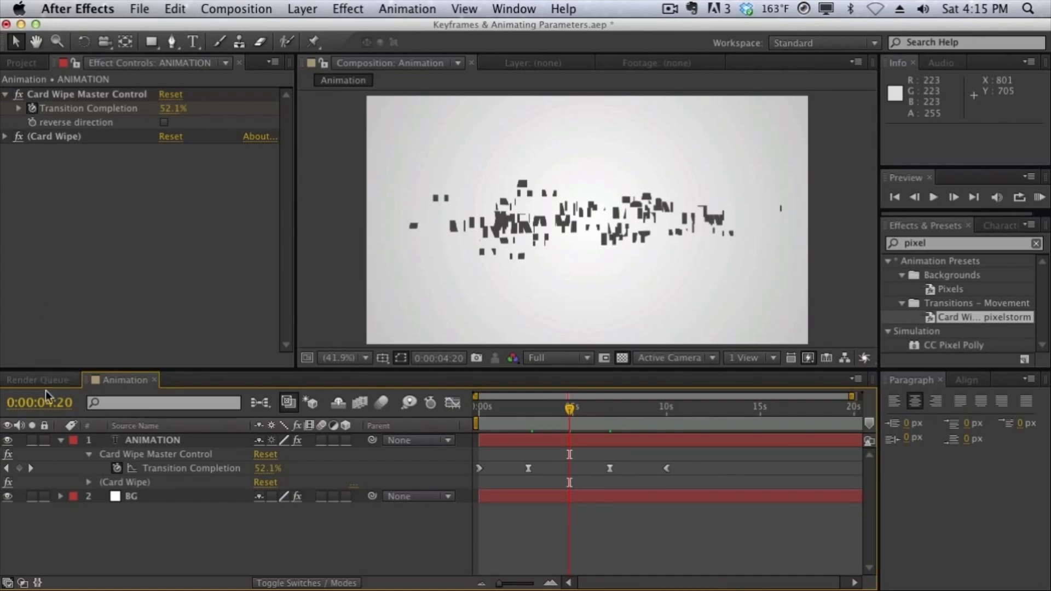
{"action": "left_click", "coordinate": [157, 442]}
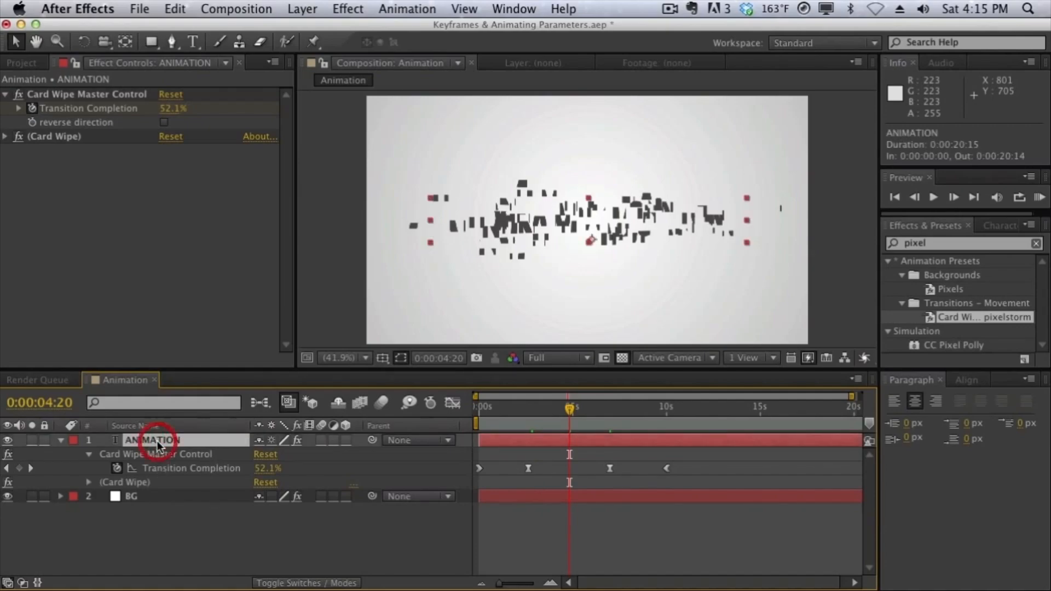
{"action": "key", "text": "u"}
{"action": "key", "text": "u"}
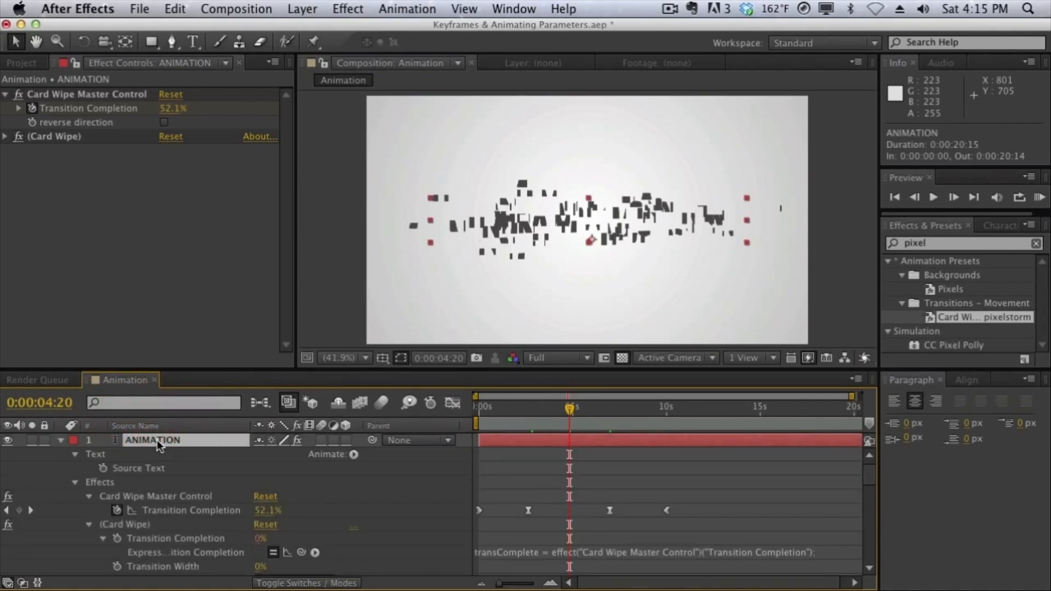